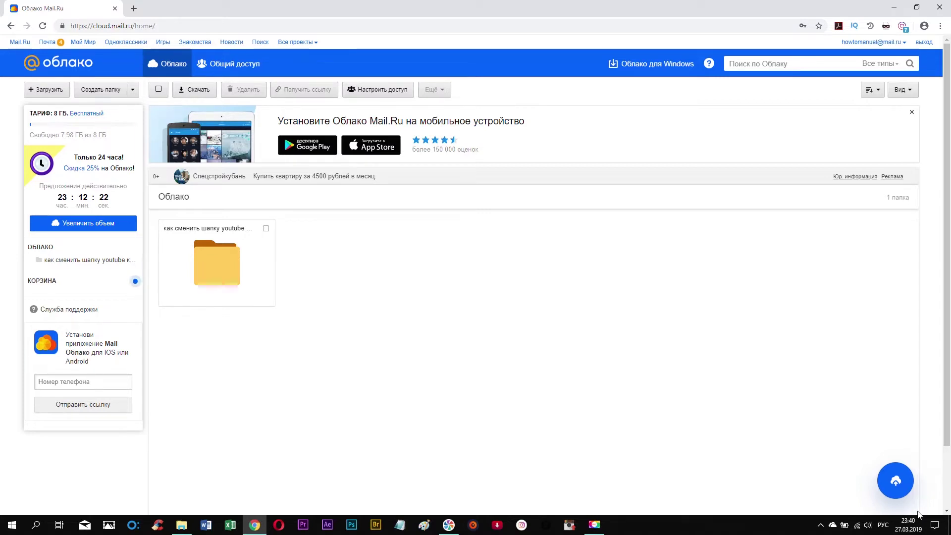
- Examine the paid storage expansion plans in Облако Mail.Ru, from +64 ГБ up to +4 ТБ, and close the overview
{"action": "mouse_move", "coordinate": [246, 238]}
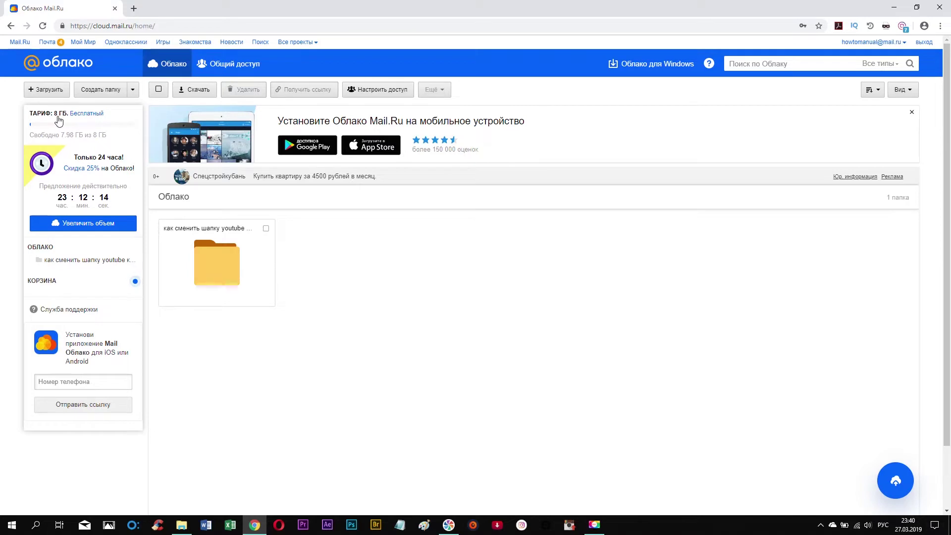
{"action": "left_click", "coordinate": [92, 224]}
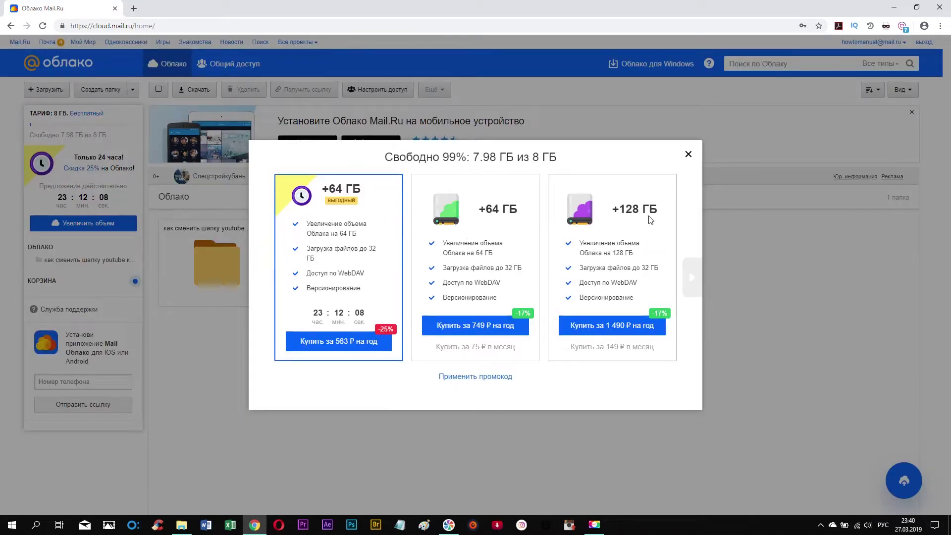
{"action": "left_click", "coordinate": [694, 283]}
{"action": "left_click", "coordinate": [695, 284]}
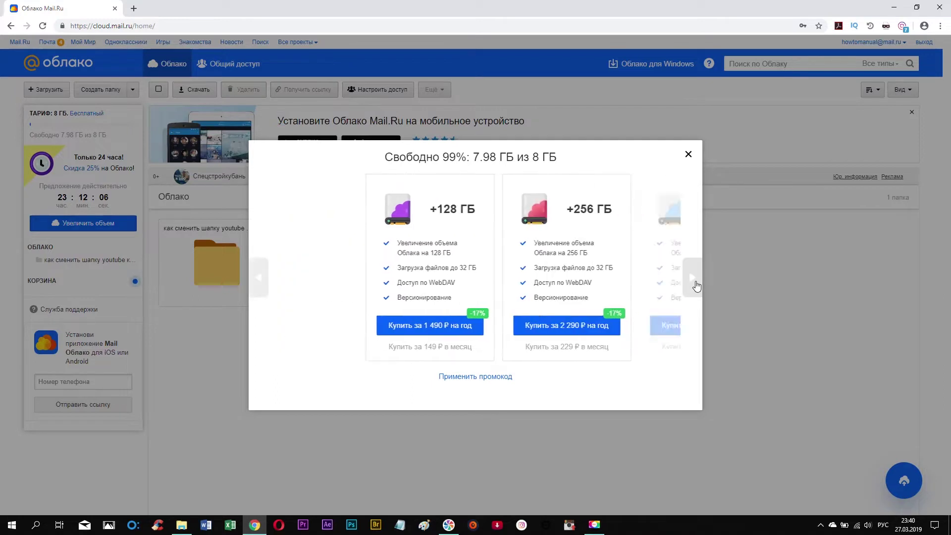
{"action": "left_click", "coordinate": [696, 285]}
{"action": "left_click", "coordinate": [696, 285]}
{"action": "left_click", "coordinate": [697, 285]}
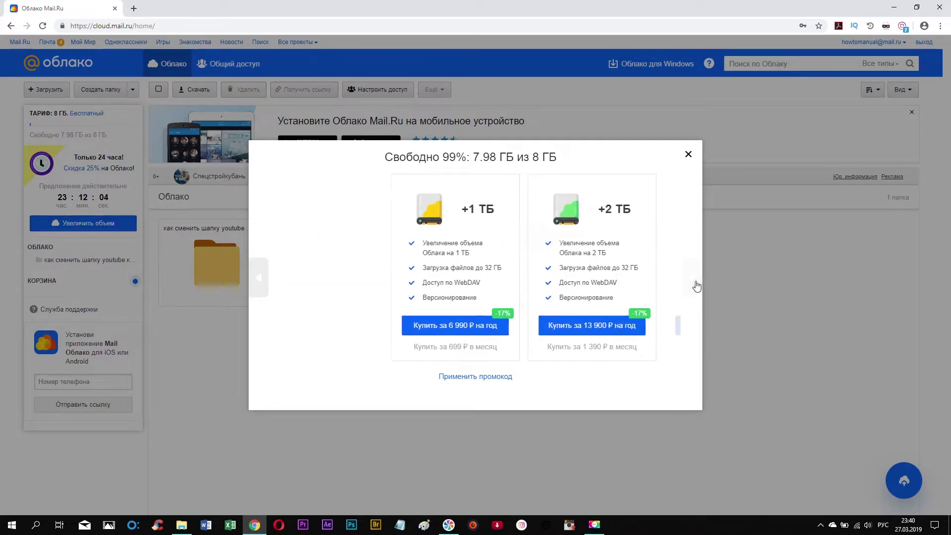
{"action": "double_click", "coordinate": [697, 285]}
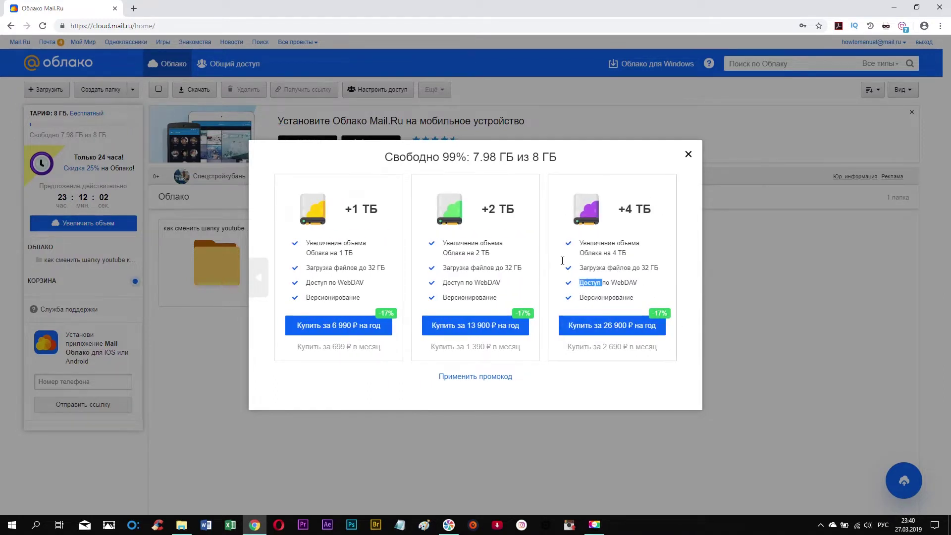
{"action": "left_click", "coordinate": [261, 283]}
{"action": "left_click", "coordinate": [264, 284]}
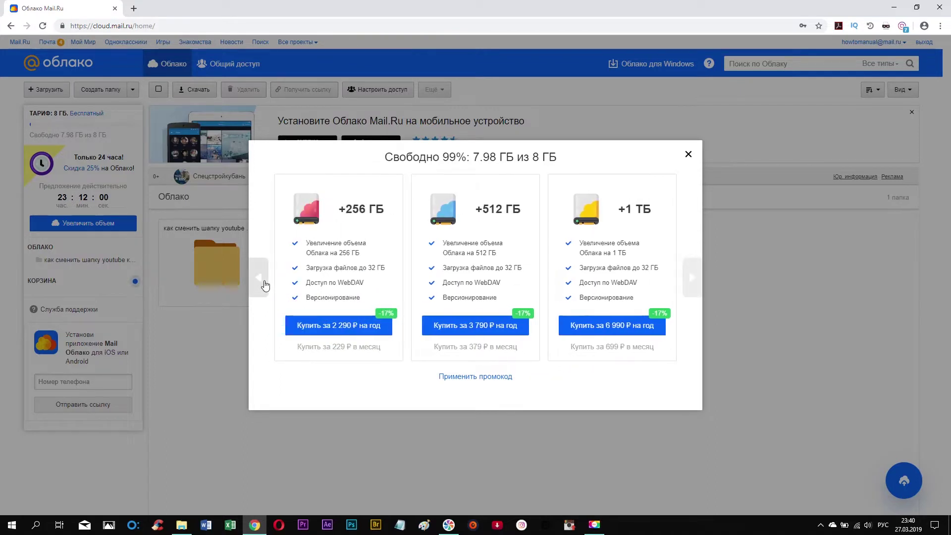
{"action": "left_click", "coordinate": [265, 284]}
{"action": "left_click", "coordinate": [266, 284]}
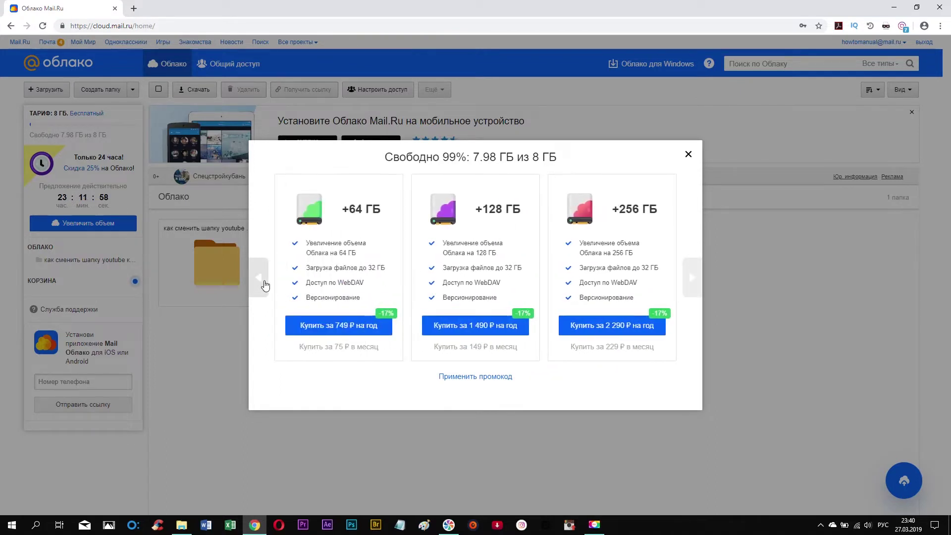
{"action": "left_click", "coordinate": [266, 285]}
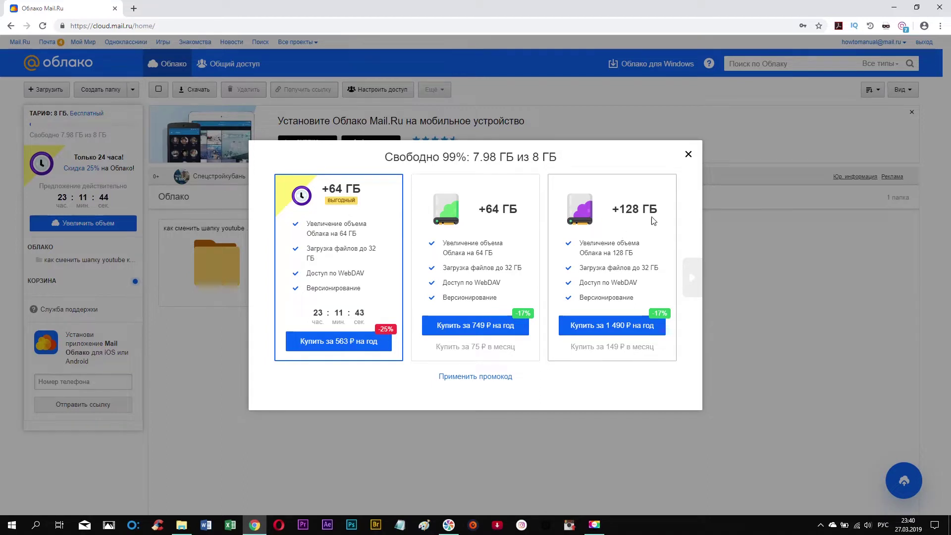
{"action": "left_click", "coordinate": [689, 155]}
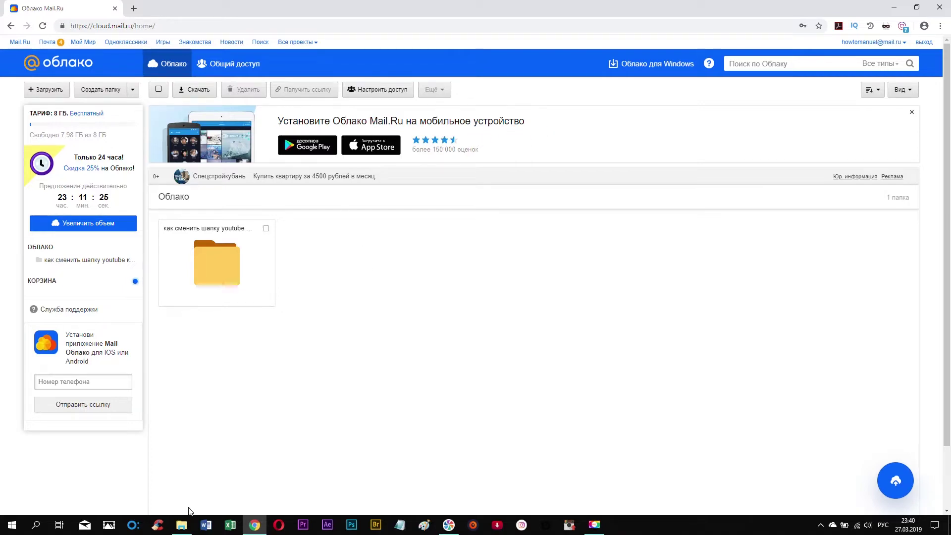
- Open File Explorer at Этот компьютер and reposition its window to look at the connected drives
{"action": "left_click", "coordinate": [181, 526]}
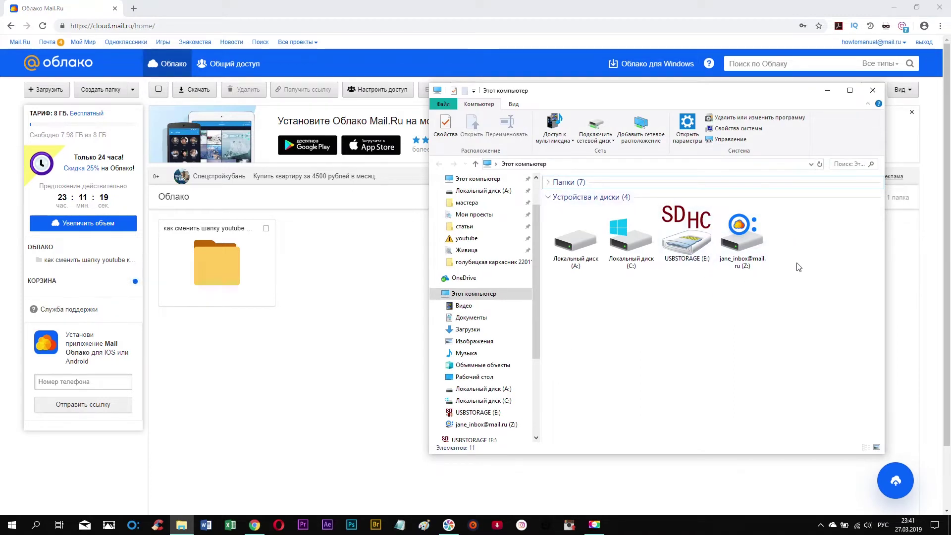
{"action": "left_click_drag", "start_coordinate": [763, 98], "coordinate": [631, 113]}
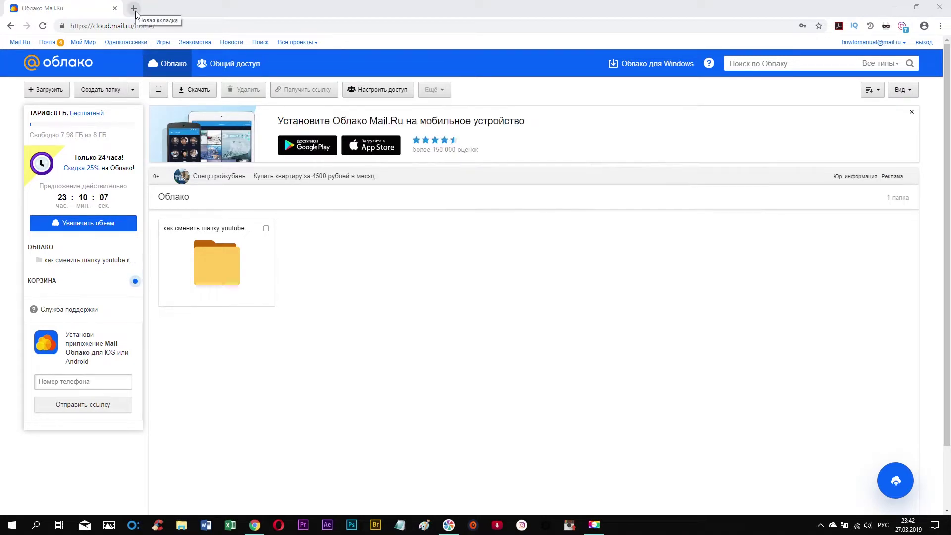
- Open Google Drive in a new browser tab and go to its page for getting more storage space
{"action": "left_click", "coordinate": [134, 8]}
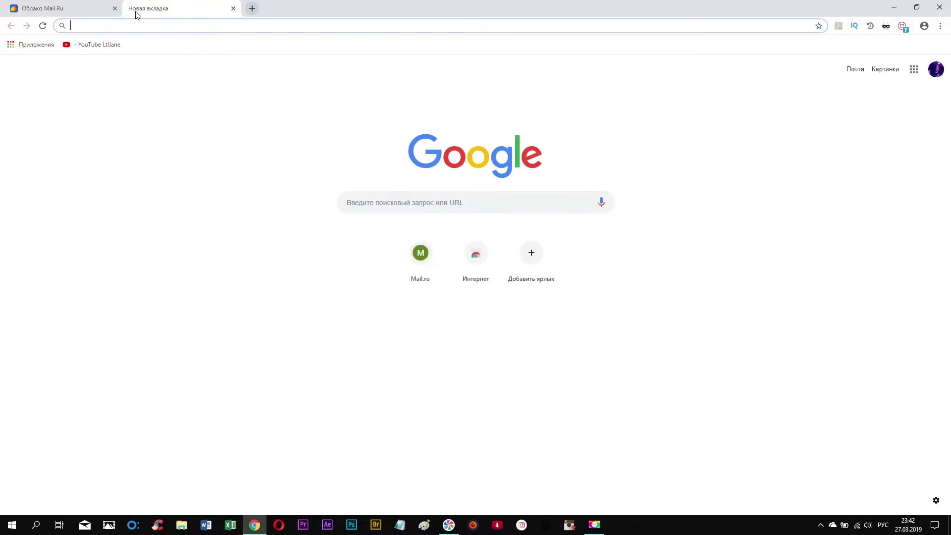
{"action": "type", "text": "гугл"}
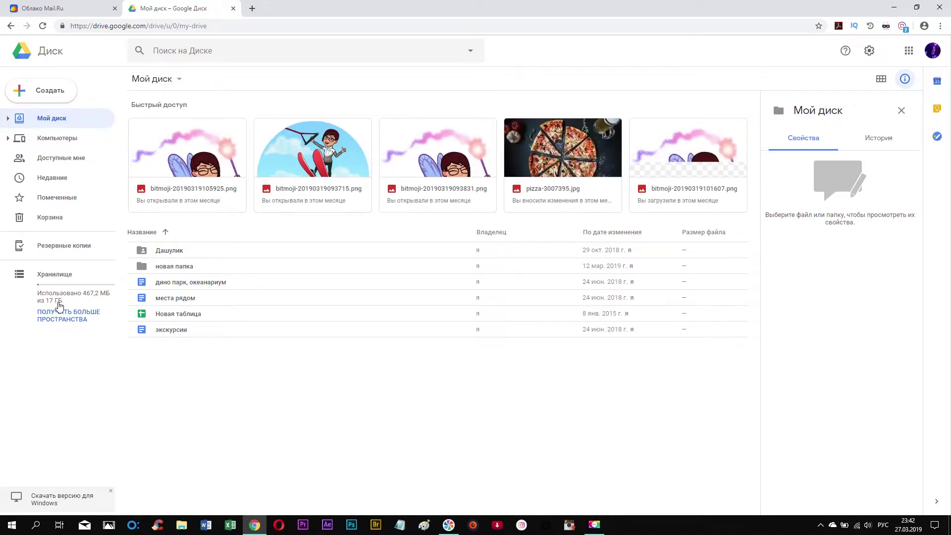
{"action": "left_click", "coordinate": [56, 312]}
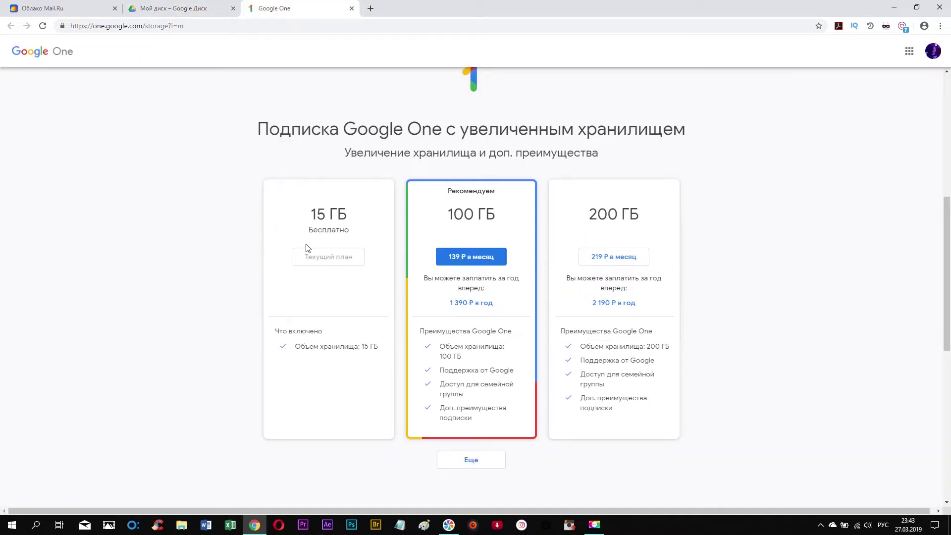
- View the breakdown of the account's total storage on the Google One page and close it
{"action": "scroll", "coordinate": [314, 252], "scroll_direction": "up", "scroll_amount": 5}
{"action": "scroll", "coordinate": [309, 304], "scroll_direction": "up", "scroll_amount": 2}
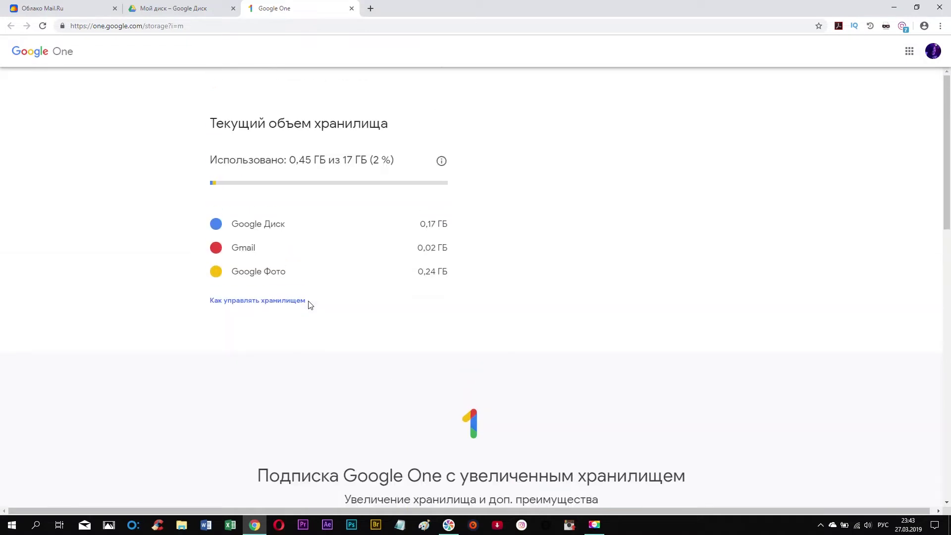
{"action": "left_click", "coordinate": [441, 170]}
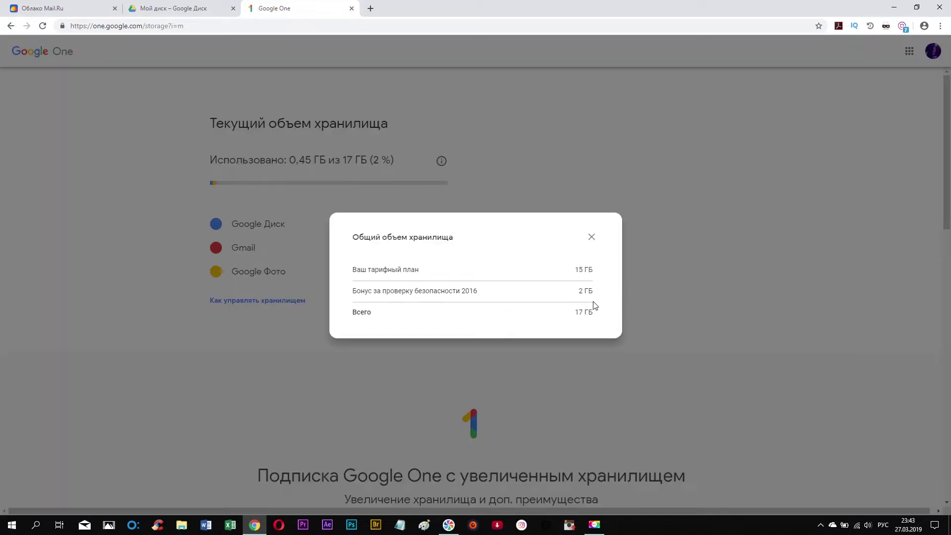
{"action": "left_click", "coordinate": [650, 178]}
- Expand the full list of Google One subscription plans and examine the sizes and prices up to 30 ТБ
{"action": "scroll", "coordinate": [650, 178], "scroll_direction": "down", "scroll_amount": 8}
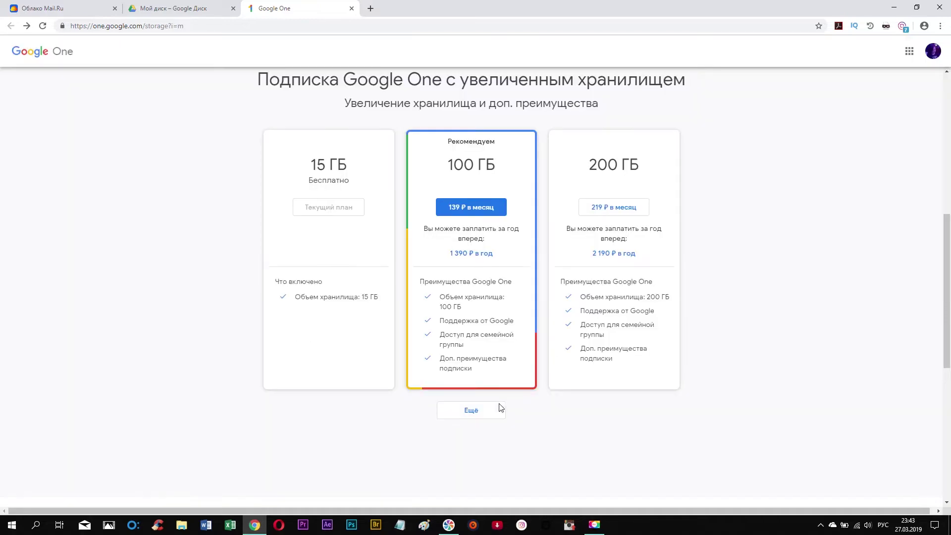
{"action": "left_click", "coordinate": [477, 411]}
{"action": "scroll", "coordinate": [363, 452], "scroll_direction": "down", "scroll_amount": 3}
{"action": "scroll", "coordinate": [229, 369], "scroll_direction": "down", "scroll_amount": 3}
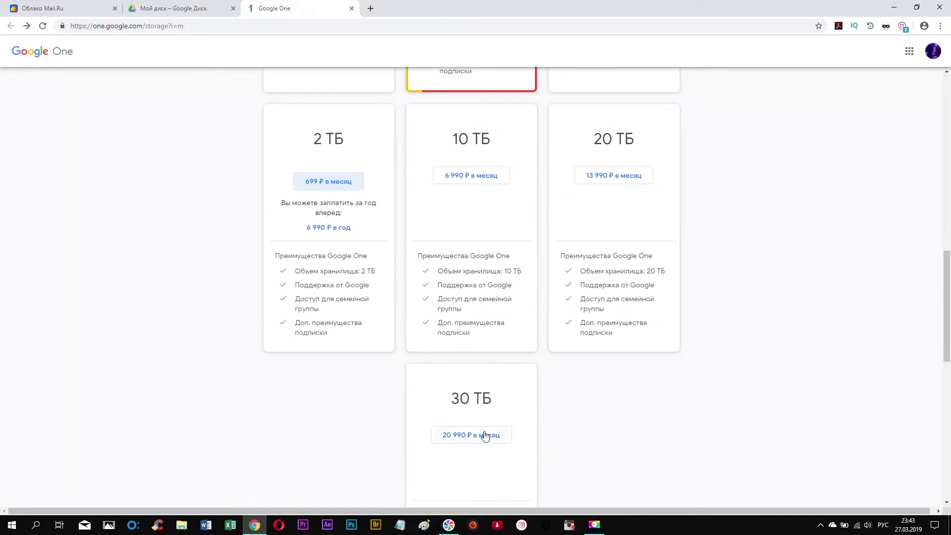
{"action": "scroll", "coordinate": [476, 433], "scroll_direction": "down", "scroll_amount": 5}
{"action": "scroll", "coordinate": [472, 431], "scroll_direction": "up", "scroll_amount": 3}
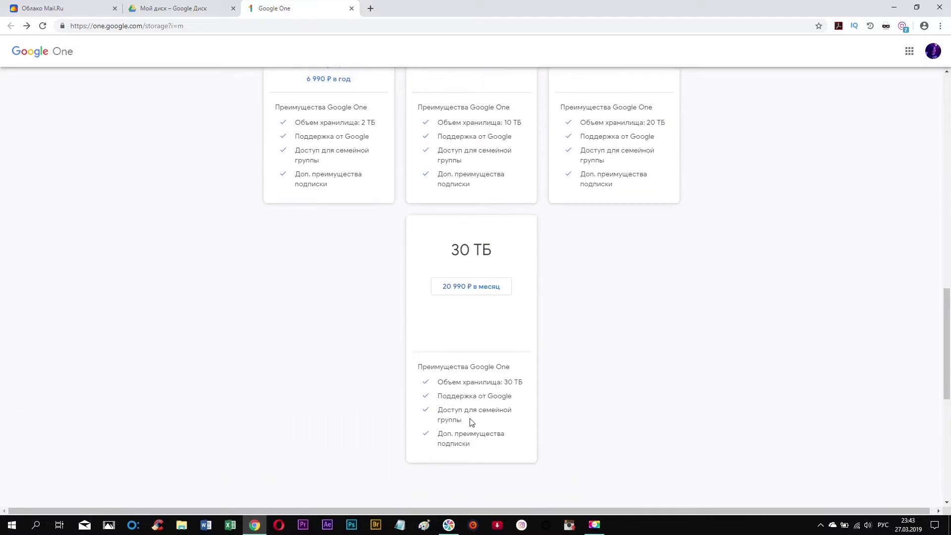
{"action": "scroll", "coordinate": [437, 373], "scroll_direction": "up", "scroll_amount": 5}
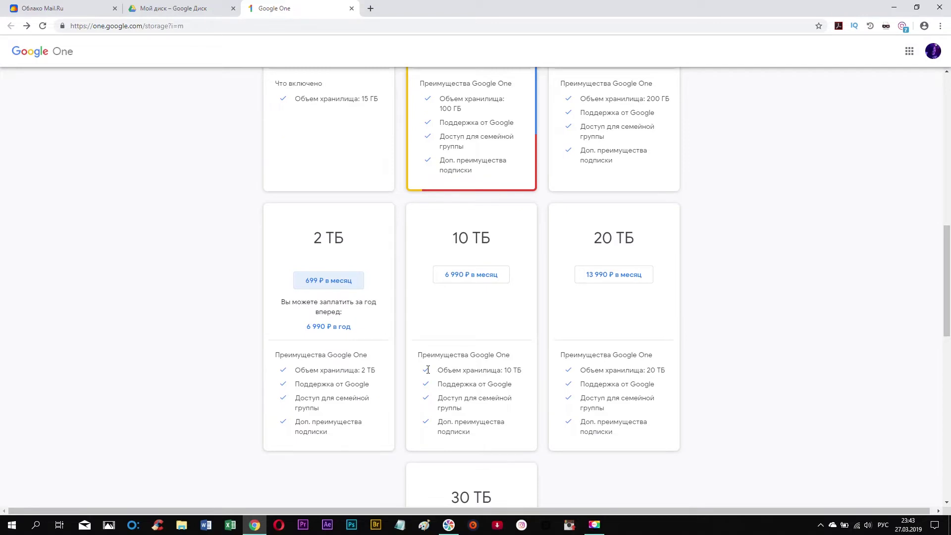
{"action": "scroll", "coordinate": [455, 370], "scroll_direction": "up", "scroll_amount": 4}
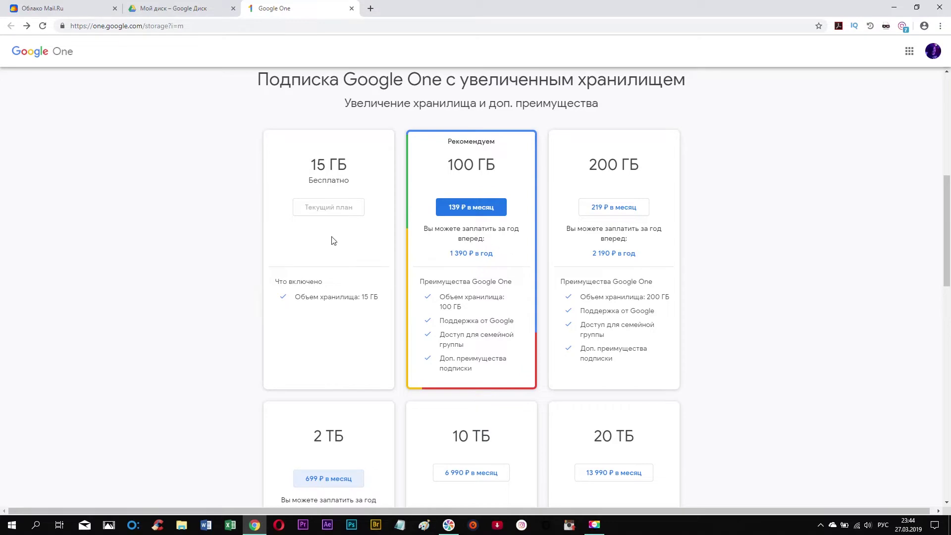
{"action": "scroll", "coordinate": [271, 344], "scroll_direction": "up", "scroll_amount": 5}
- Return to Google Drive and turn on link sharing for the folder "новая папка"
{"action": "key", "text": "ctrl+shift+Tab"}
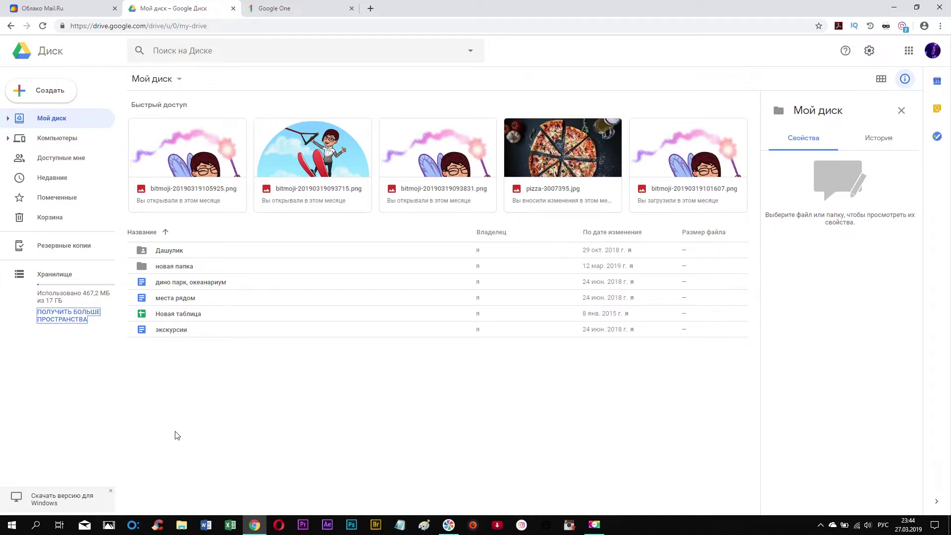
{"action": "key", "text": "super+e"}
{"action": "left_click", "coordinate": [288, 268]}
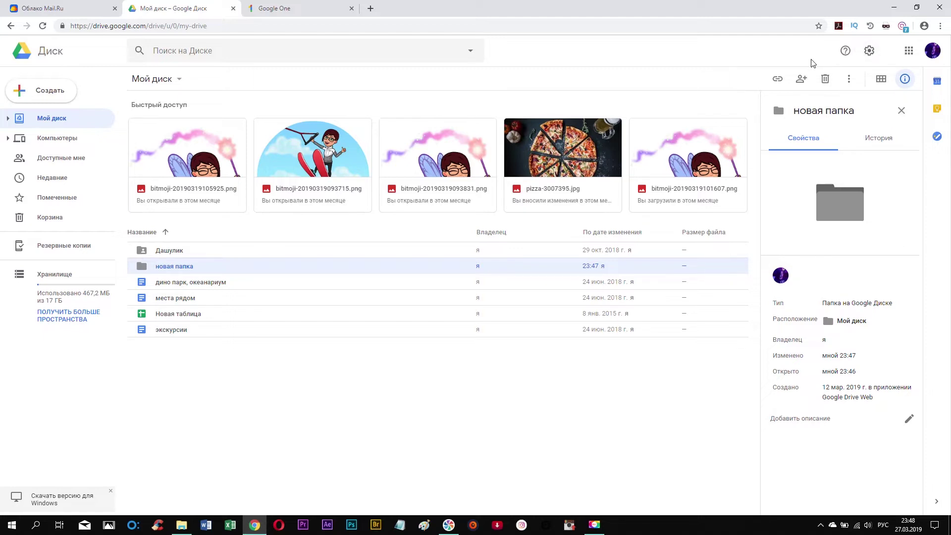
{"action": "left_click", "coordinate": [778, 80]}
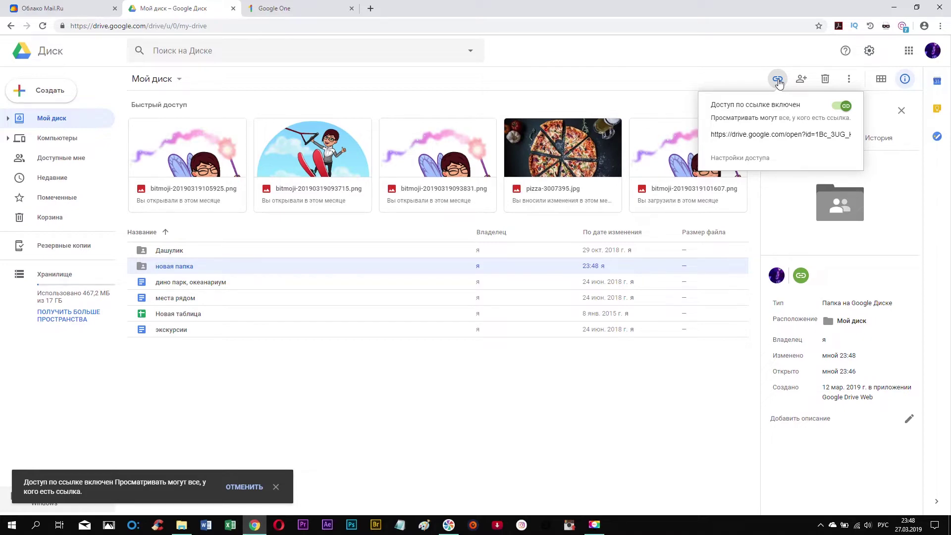
- In the folder's sharing settings, let everyone who has the link edit it ("Редактировать")
{"action": "left_click", "coordinate": [748, 158]}
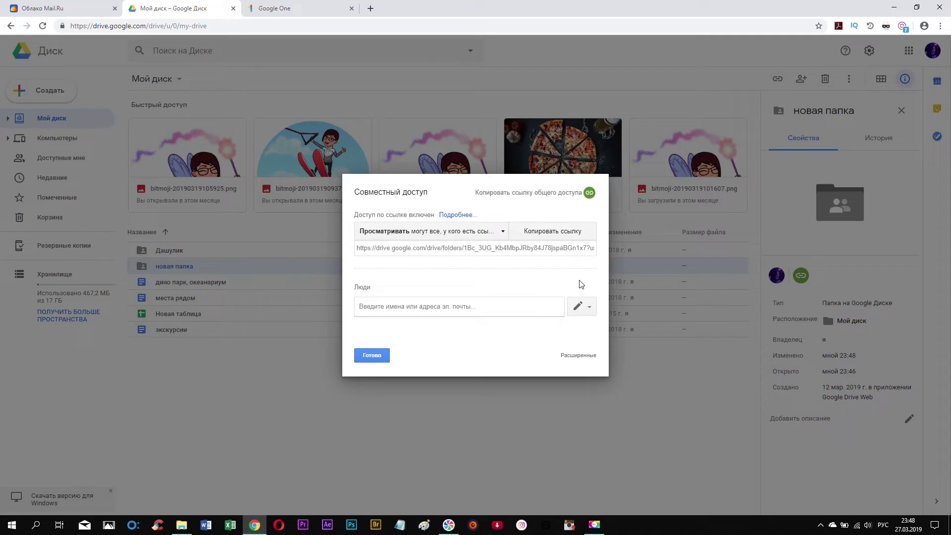
{"action": "left_click", "coordinate": [482, 237]}
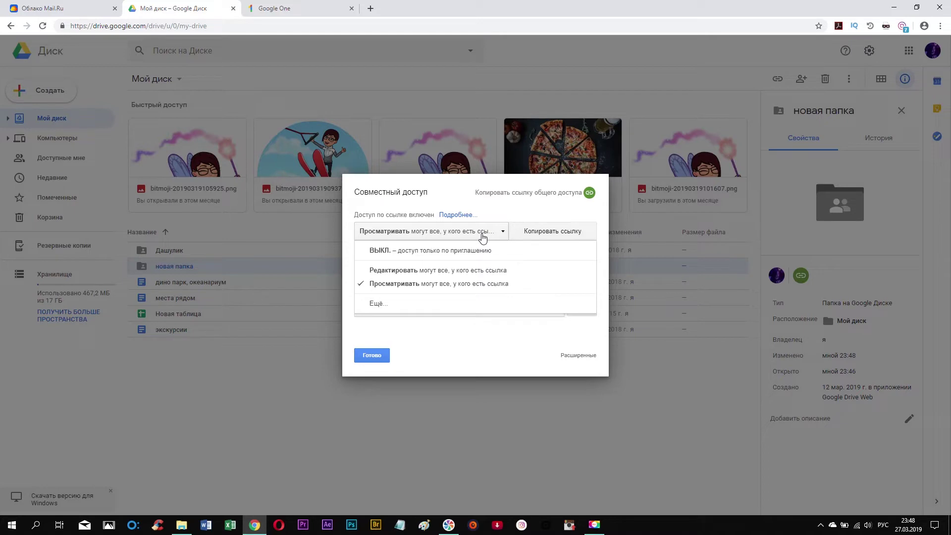
{"action": "left_click", "coordinate": [410, 277]}
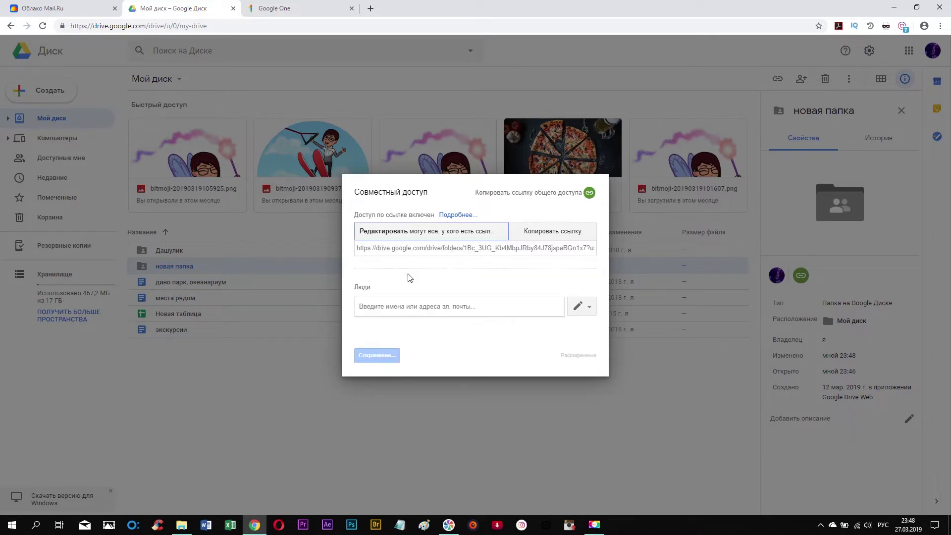
- Set the folder's access to "ВКЛ (для всех в Интернете)" with "Просмотр" permission and save the sharing settings
{"action": "left_click", "coordinate": [441, 234]}
{"action": "left_click", "coordinate": [377, 303]}
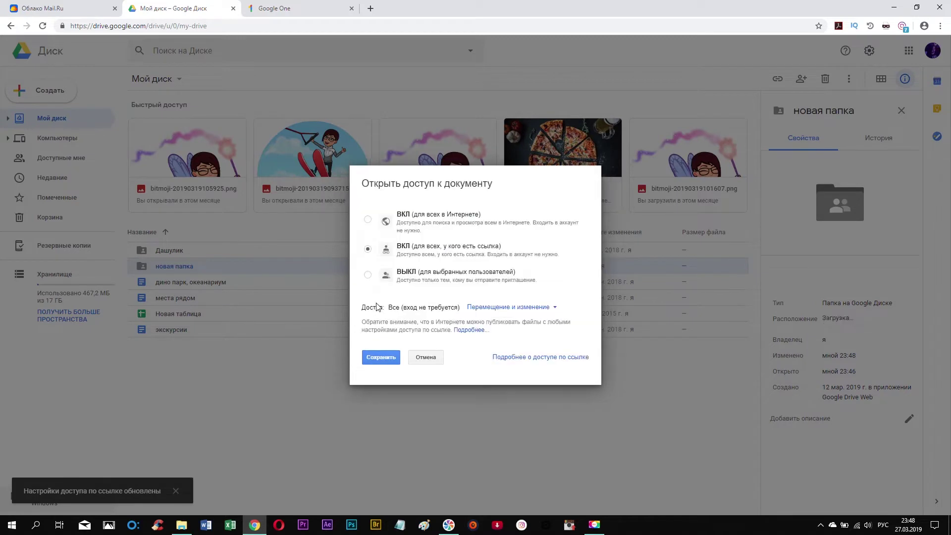
{"action": "left_click", "coordinate": [368, 220]}
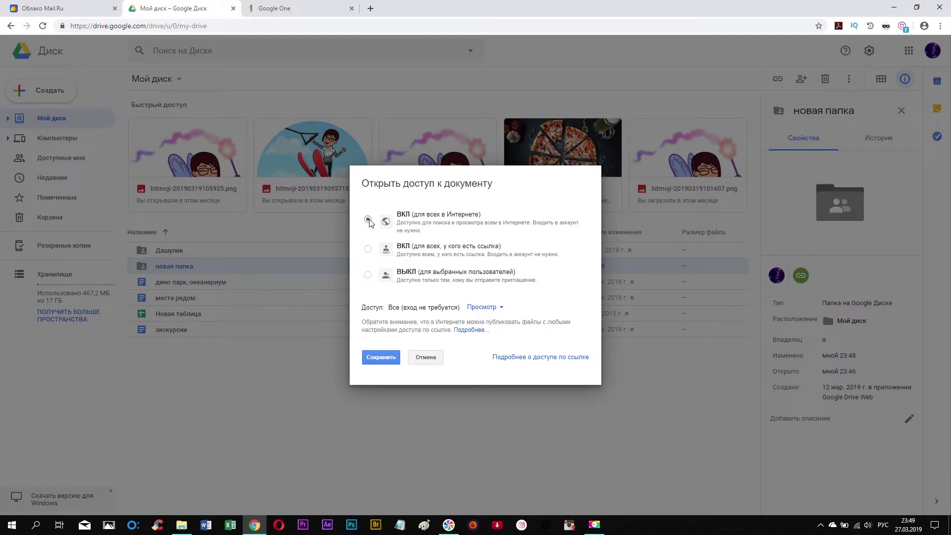
{"action": "left_click", "coordinate": [381, 357]}
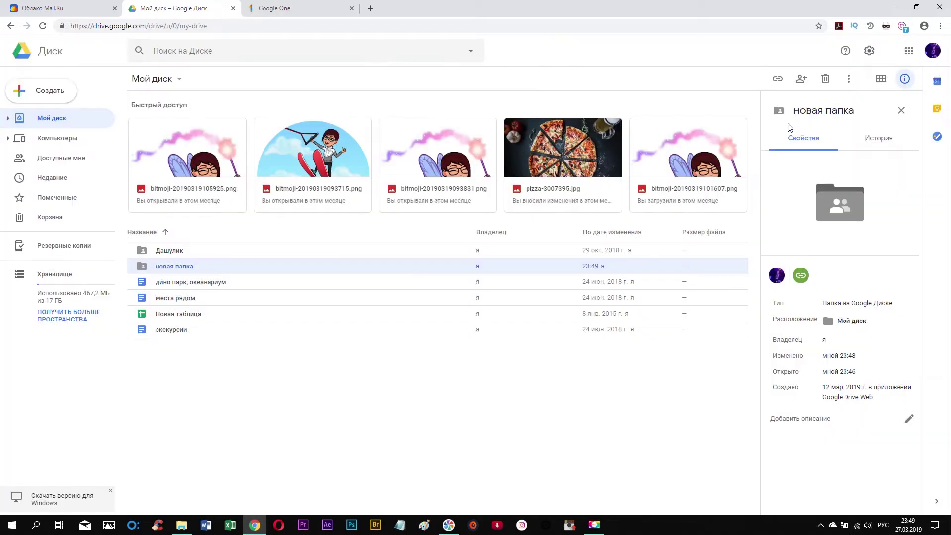
- Turn off link sharing for the folder "новая папка" and deselect the folder
{"action": "left_click", "coordinate": [777, 79]}
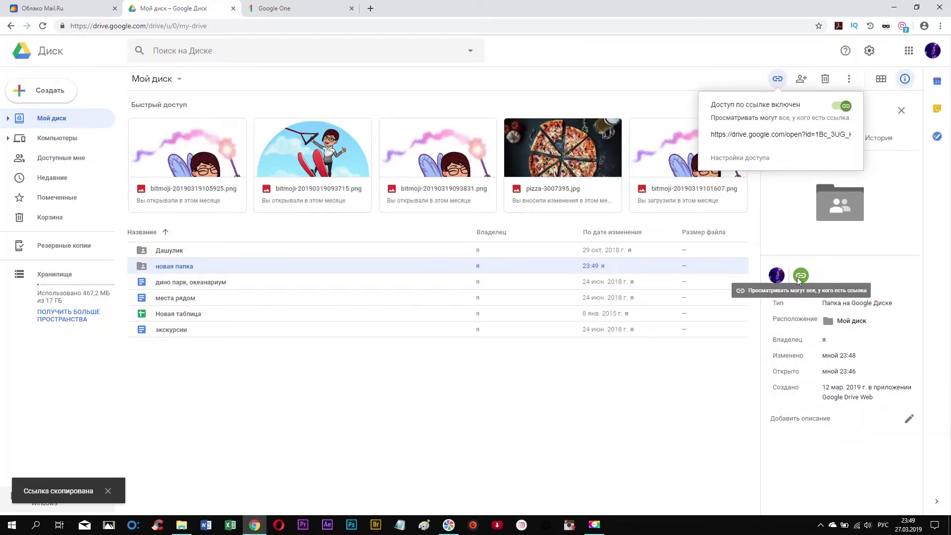
{"action": "left_click", "coordinate": [842, 106]}
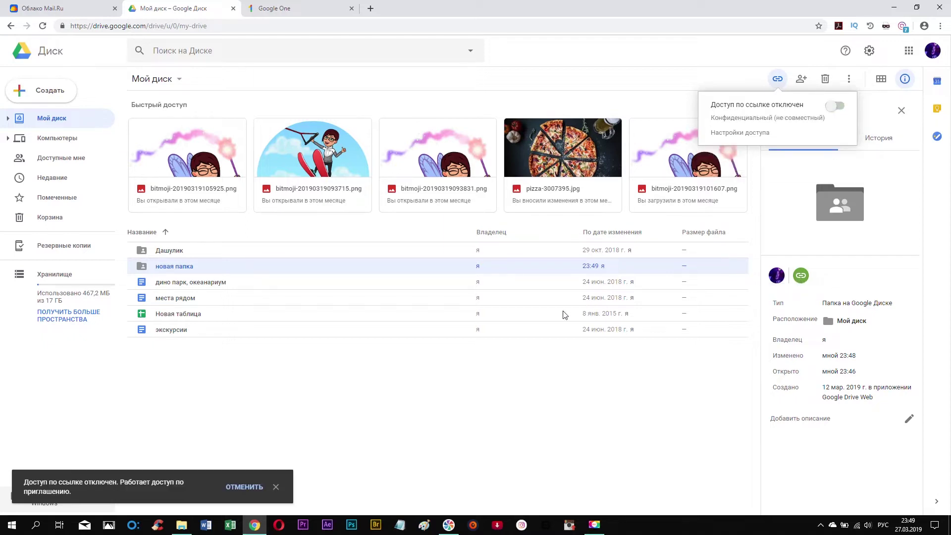
{"action": "left_click", "coordinate": [538, 385]}
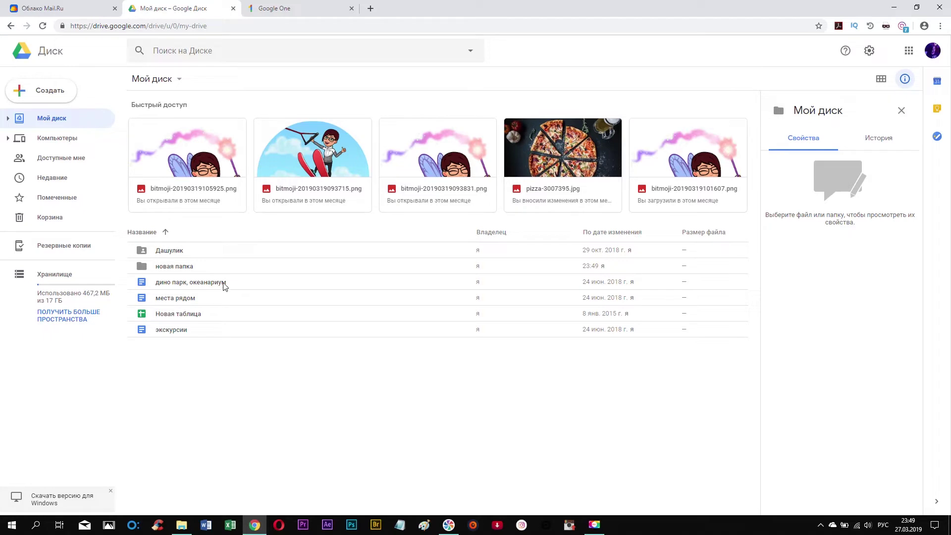
- Try to copy the shared-access link of the image bitmoji-20190319105925.png, and select the image bitmoji-20190319093715.png
{"action": "right_click", "coordinate": [199, 152]}
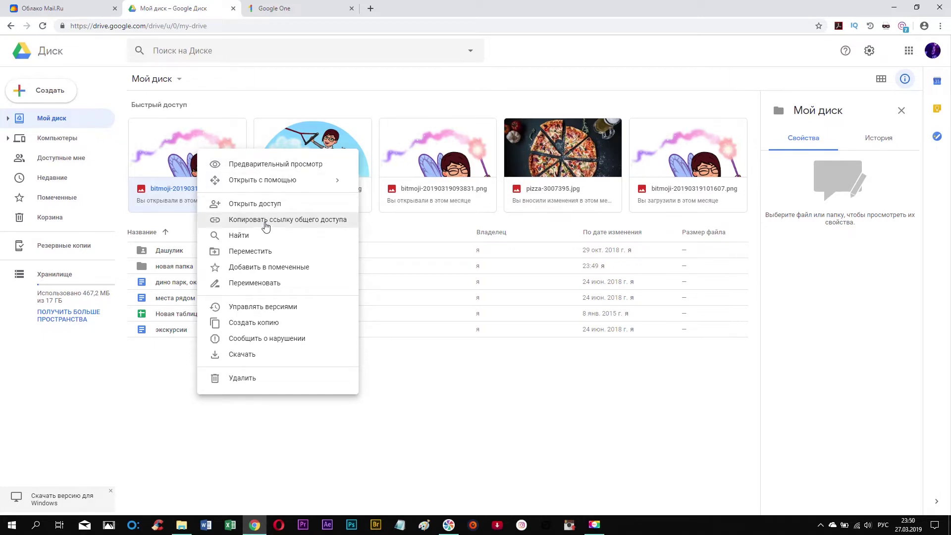
{"action": "left_click", "coordinate": [266, 226]}
{"action": "left_click", "coordinate": [322, 168]}
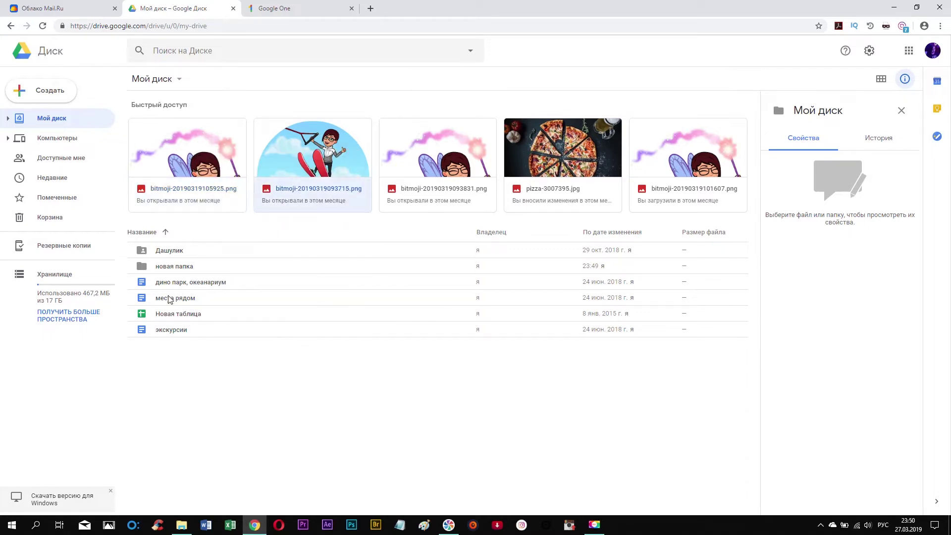
- Select the files from "дино парк, океанариум" through "Новая таблица", examine the actions available for them together, and clear the selection
{"action": "left_click", "coordinate": [201, 283]}
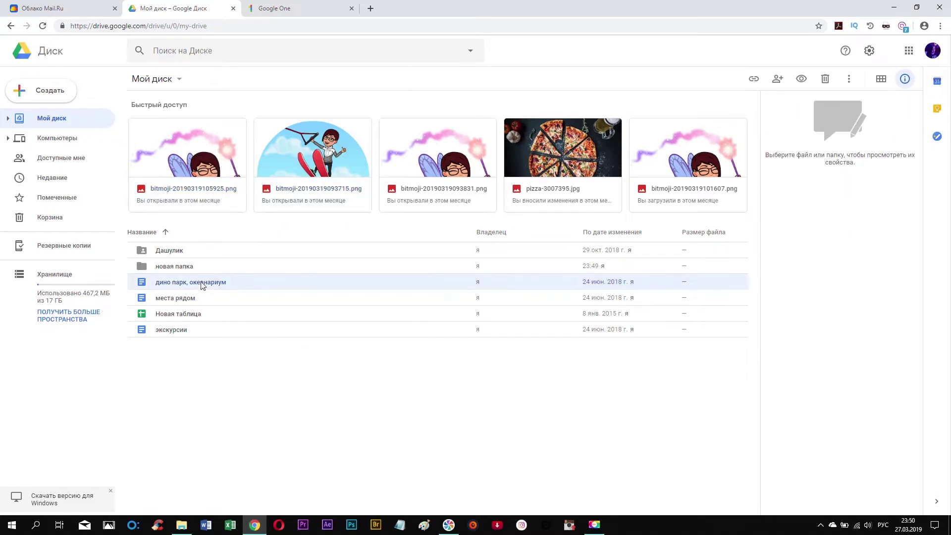
{"action": "left_click", "coordinate": [191, 314], "text": "shift"}
{"action": "left_click", "coordinate": [201, 371]}
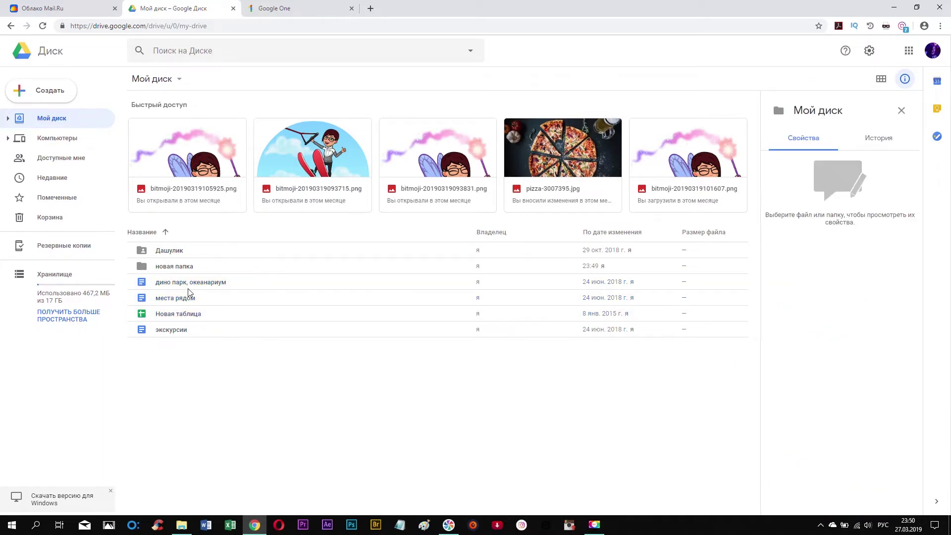
{"action": "left_click", "coordinate": [192, 282]}
{"action": "left_click", "coordinate": [194, 314], "text": "shift"}
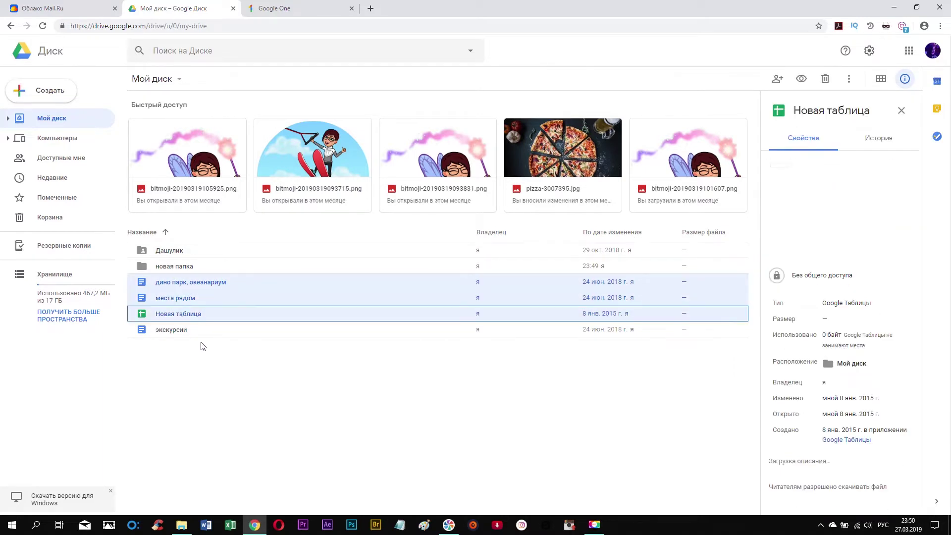
{"action": "right_click", "coordinate": [188, 320]}
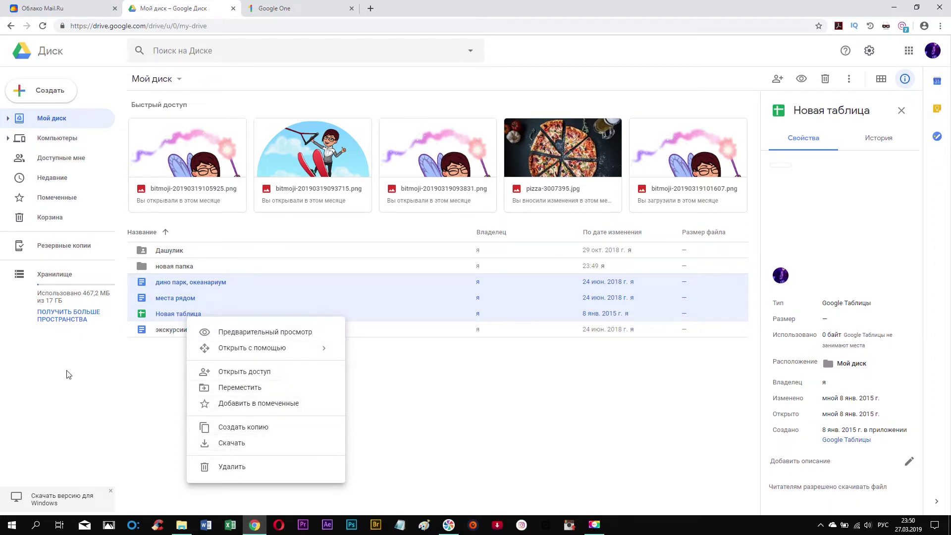
{"action": "left_click", "coordinate": [497, 400]}
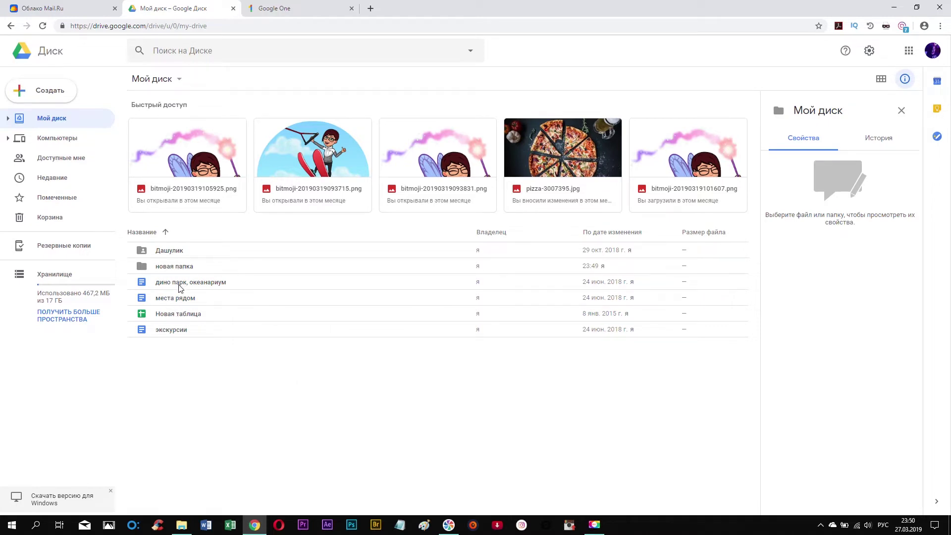
- Move the document "дино парк, океанариум" into the folder "новая папка"
{"action": "mouse_move", "coordinate": [183, 286]}
{"action": "left_mouse_down"}
{"action": "mouse_move", "coordinate": [180, 255]}
{"action": "mouse_move", "coordinate": [181, 268]}
{"action": "left_mouse_up"}
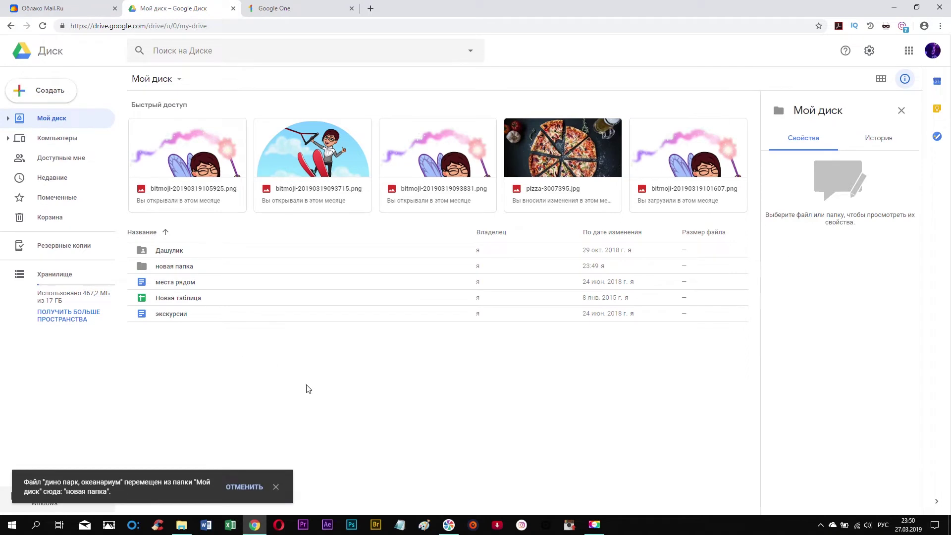
- Switch to Облако Mail.Ru and turn on link access for the folder "как сменить шапку youtube канала"
{"action": "left_click", "coordinate": [94, 9]}
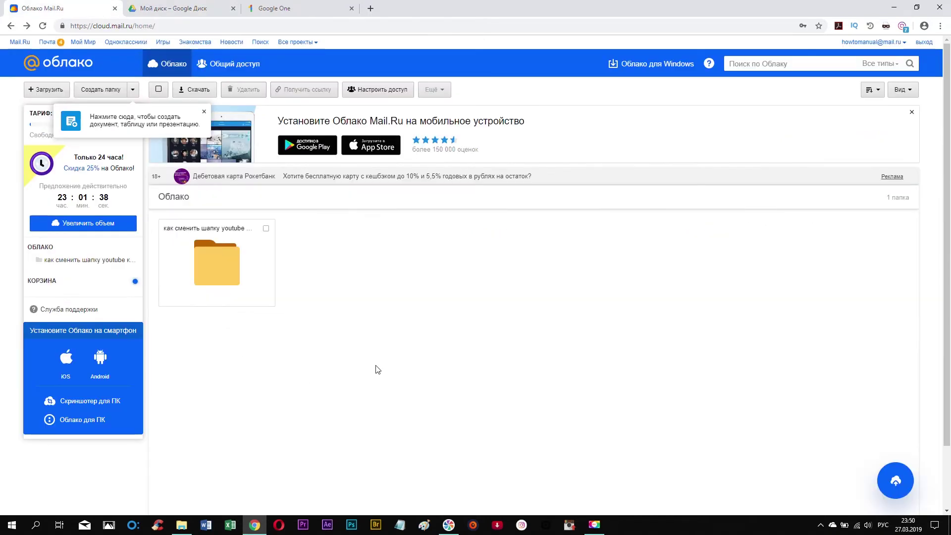
{"action": "left_click", "coordinate": [266, 229]}
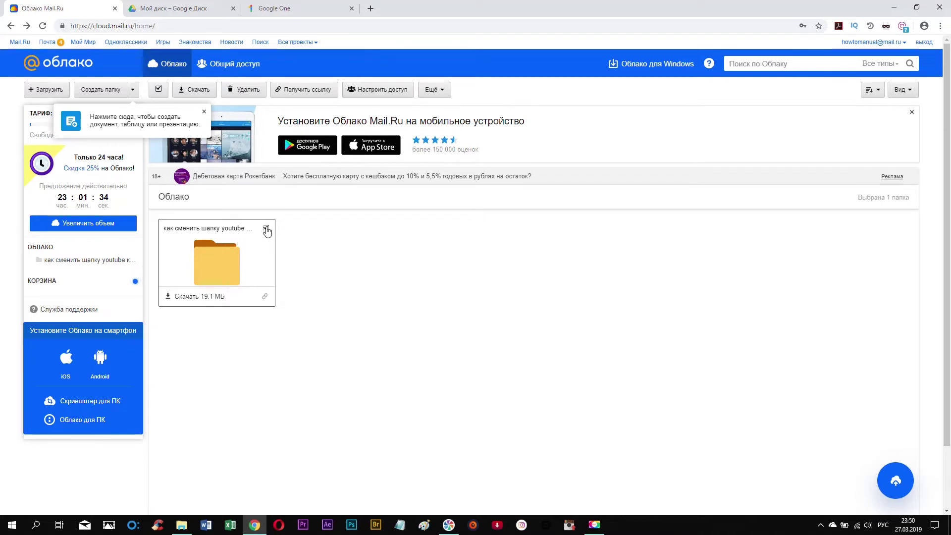
{"action": "left_click", "coordinate": [265, 298]}
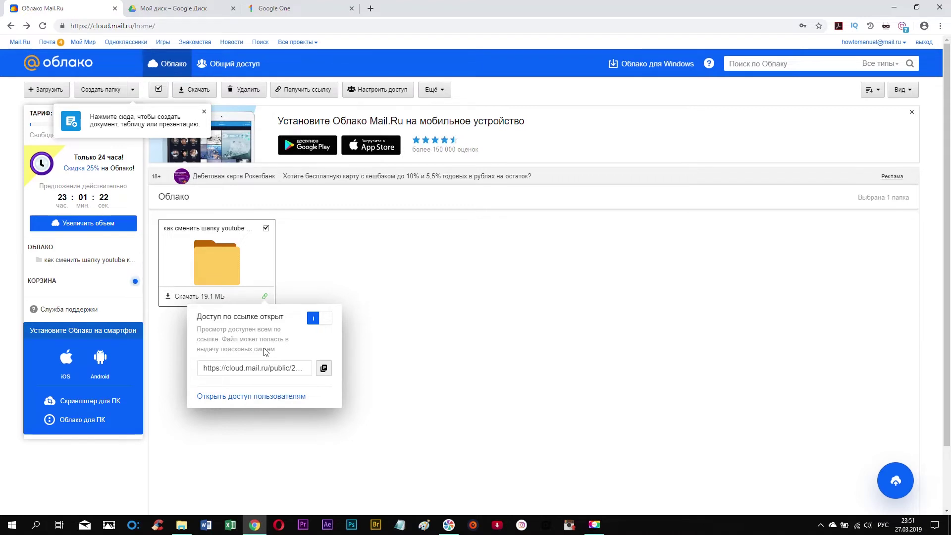
- Open the folder's user access settings, choose "просмотр" permission for new participants, and close them without adding anyone
{"action": "left_click", "coordinate": [259, 397]}
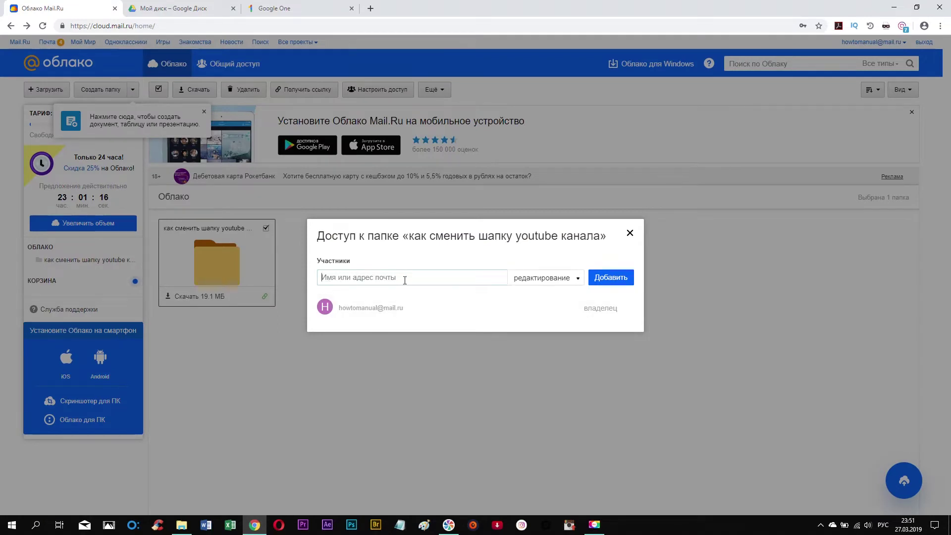
{"action": "left_click", "coordinate": [546, 278]}
{"action": "left_click", "coordinate": [546, 313]}
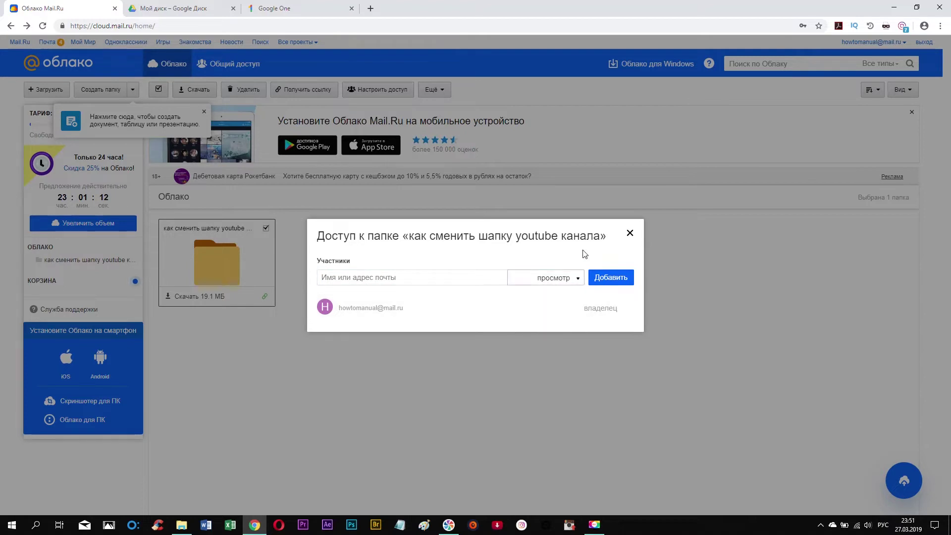
{"action": "left_click", "coordinate": [630, 234]}
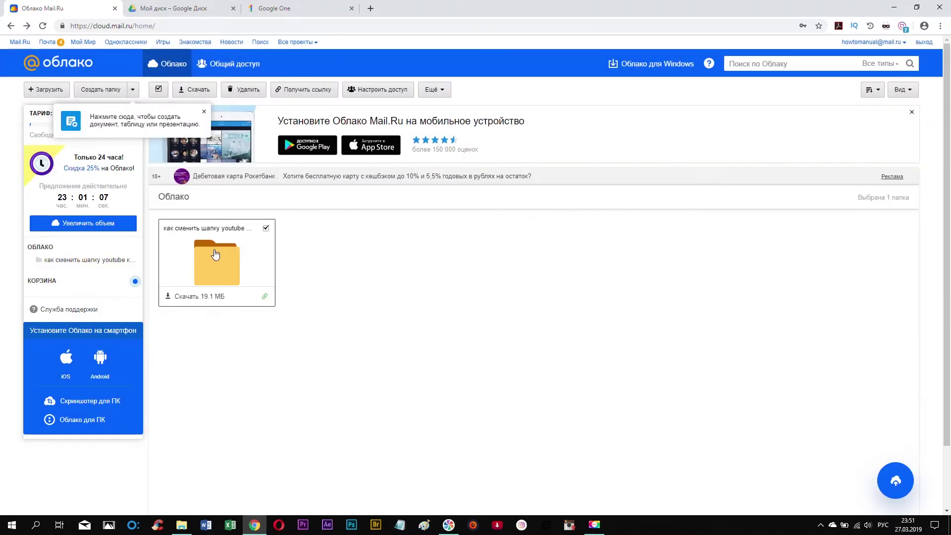
- Get a public link to the file "шапка канала youtube шаблон.psd" inside the folder and close its link settings
{"action": "left_click", "coordinate": [267, 229]}
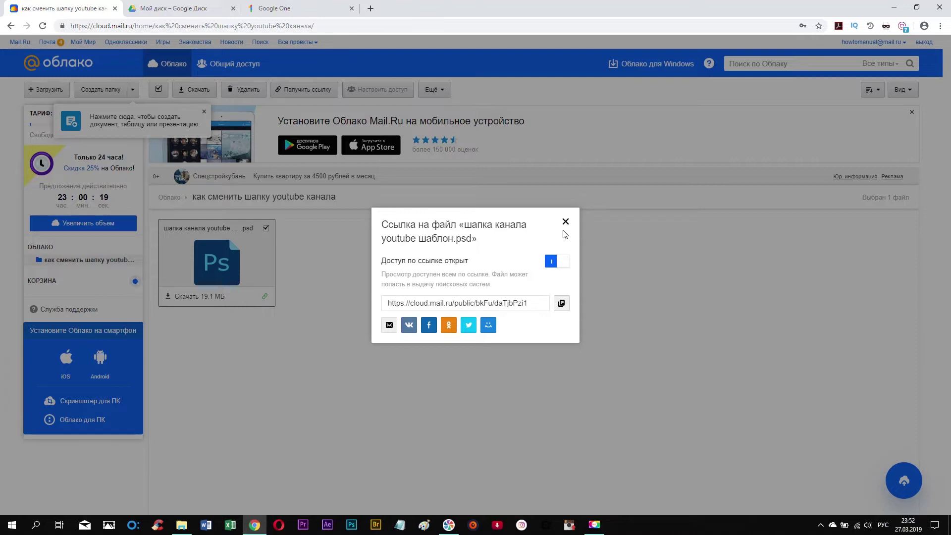
{"action": "left_click", "coordinate": [565, 222]}
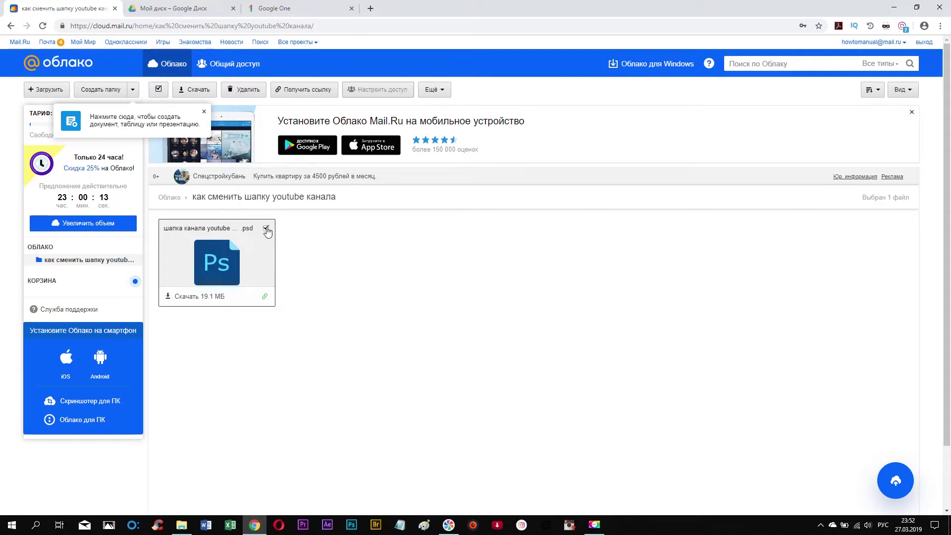
{"action": "right_click", "coordinate": [191, 262]}
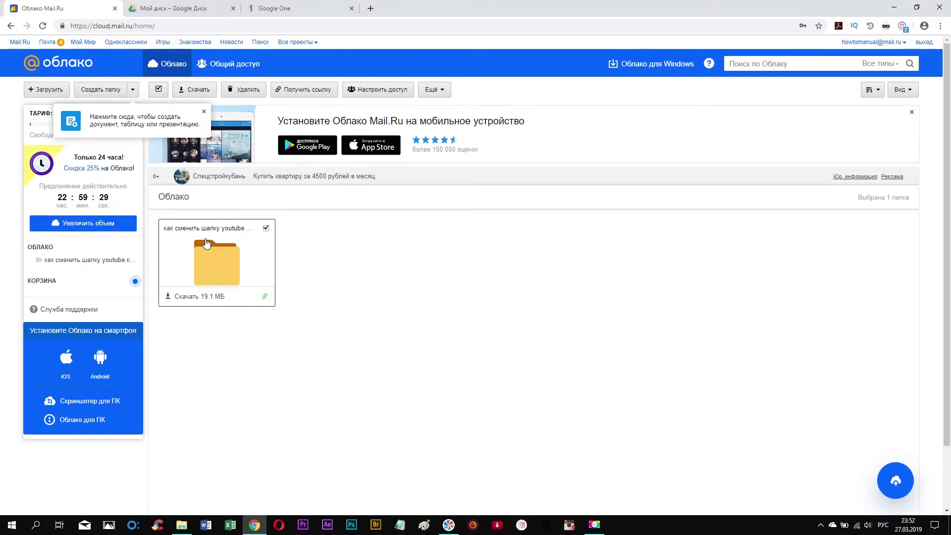
- Open the Microsoft OneDrive site in a new browser tab and look through the features on its home page
{"action": "left_click", "coordinate": [277, 8]}
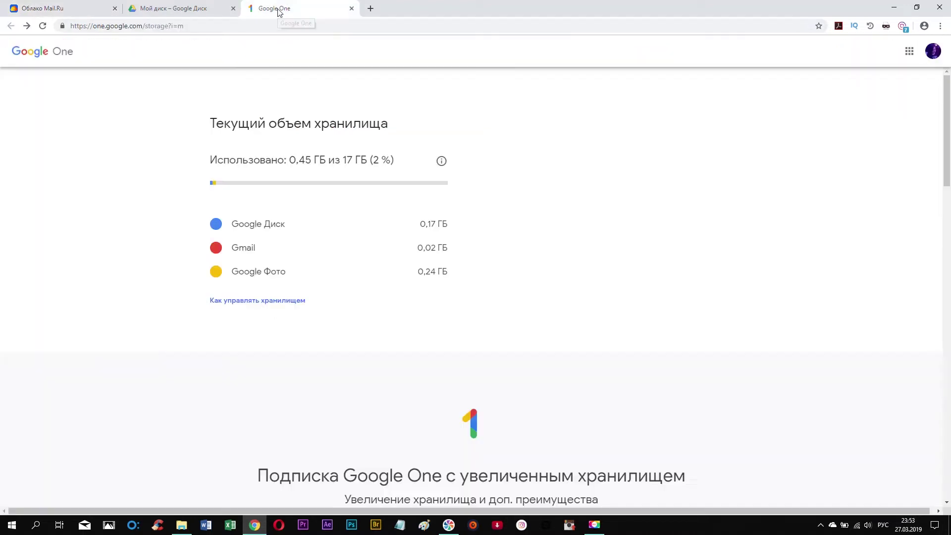
{"action": "left_click", "coordinate": [371, 8]}
{"action": "key", "text": "alt+shift"}
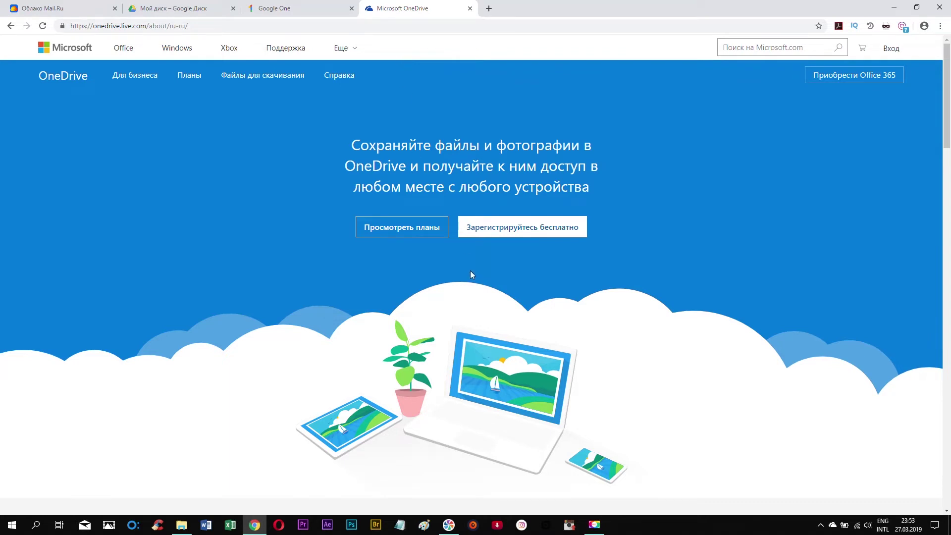
{"action": "scroll", "coordinate": [242, 242], "scroll_direction": "down", "scroll_amount": 10}
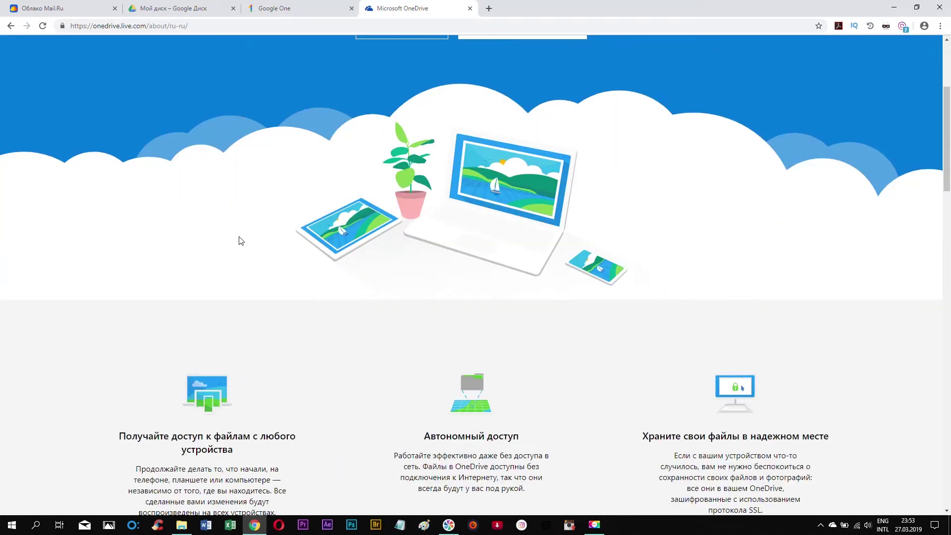
{"action": "scroll", "coordinate": [124, 210], "scroll_direction": "down", "scroll_amount": 5}
{"action": "scroll", "coordinate": [174, 269], "scroll_direction": "up", "scroll_amount": 15}
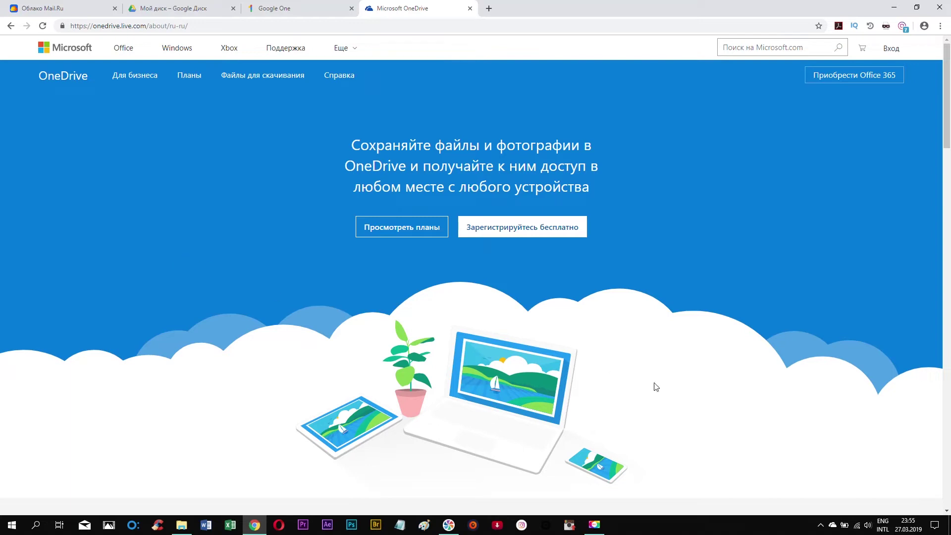
- Check the computer's OneDrive sync status, and revisit the Облако Mail.Ru and Google Drive pages for comparison
{"action": "left_click", "coordinate": [835, 530]}
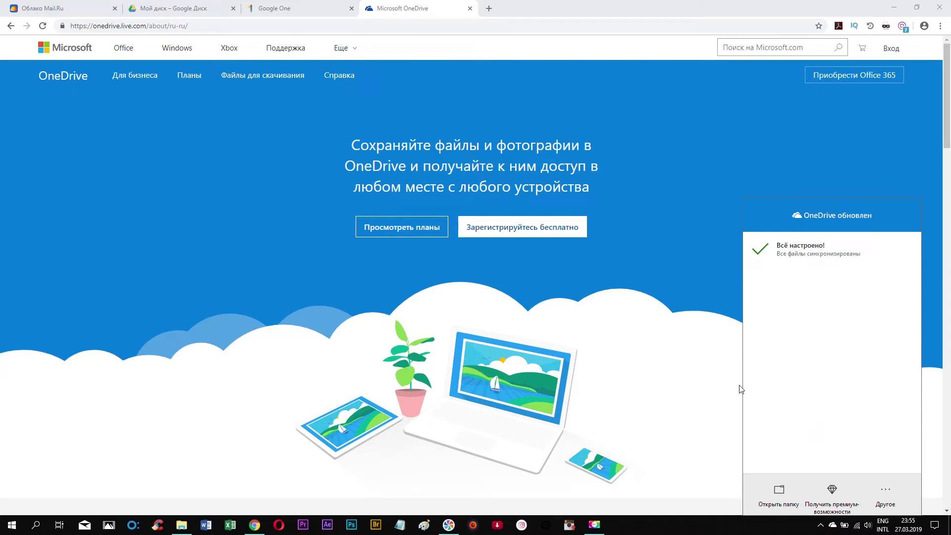
{"action": "left_click", "coordinate": [51, 9]}
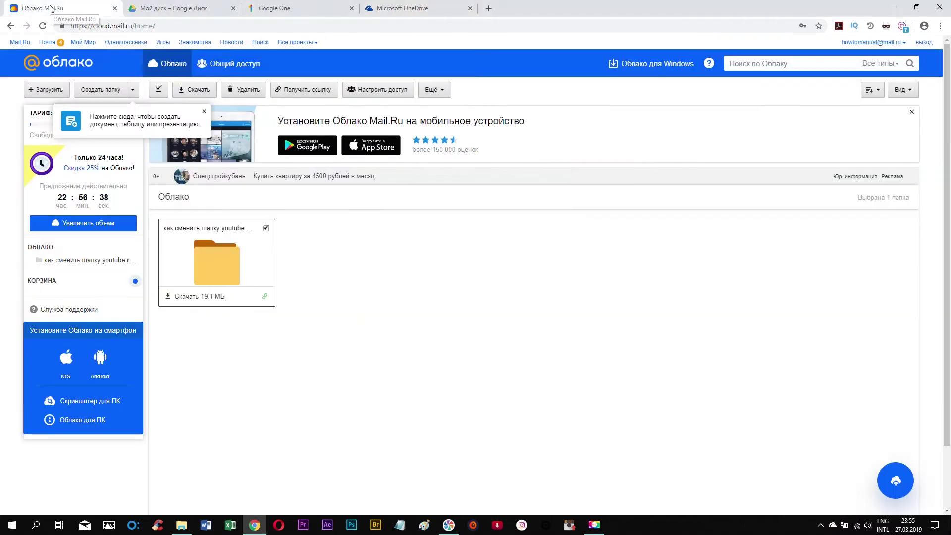
{"action": "left_click", "coordinate": [172, 12]}
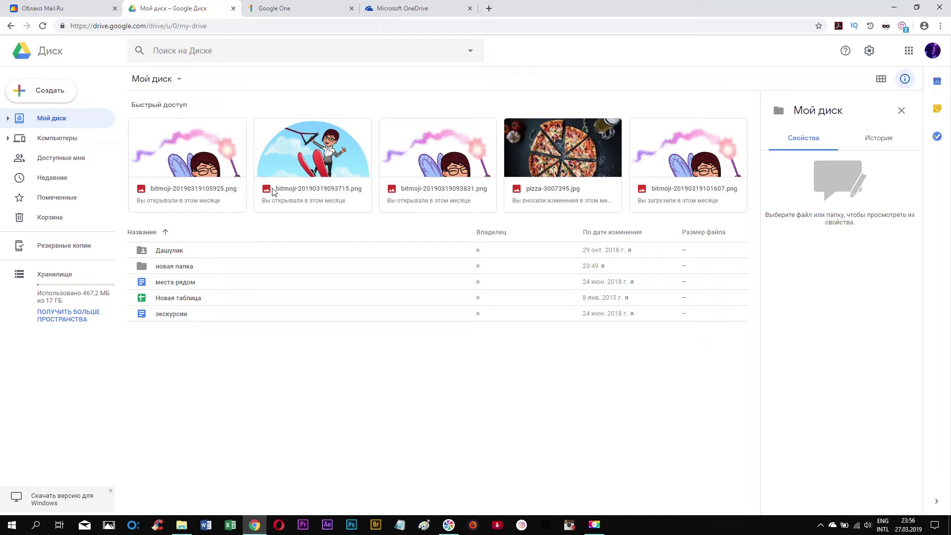
- Return to the OneDrive site and open its storage plans for personal use
{"action": "left_click", "coordinate": [402, 9]}
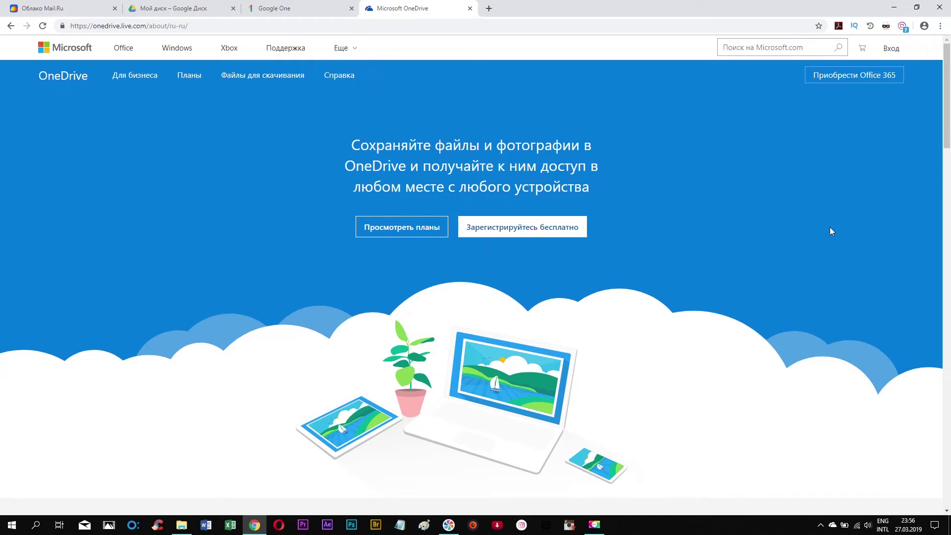
{"action": "left_click", "coordinate": [399, 231]}
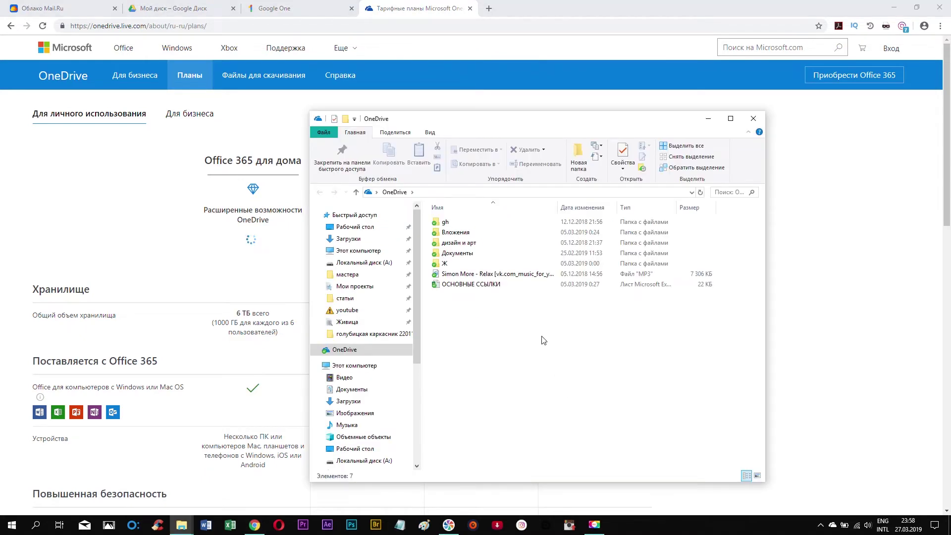
- Examine the synced folders and files in the computer's local OneDrive folder
{"action": "left_click_drag", "start_coordinate": [499, 118], "coordinate": [504, 117]}
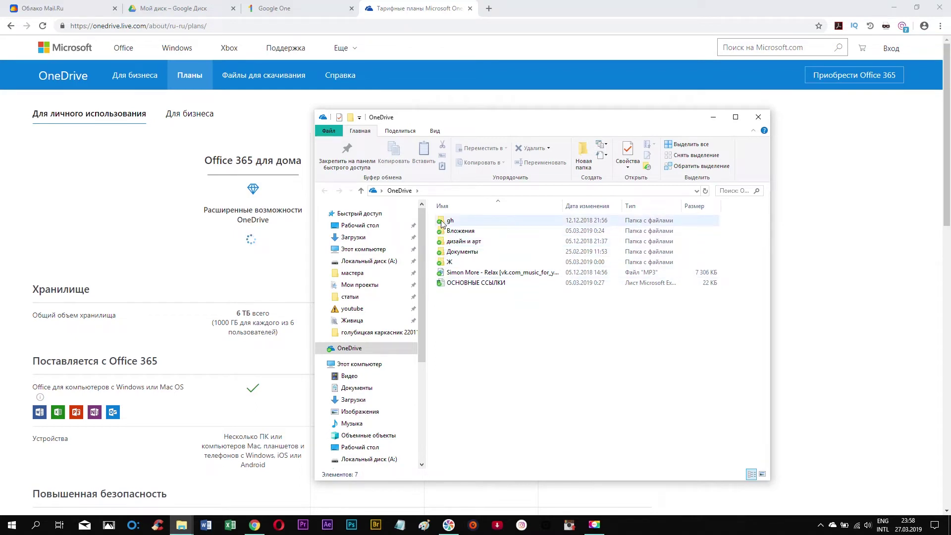
{"action": "mouse_move", "coordinate": [443, 224]}
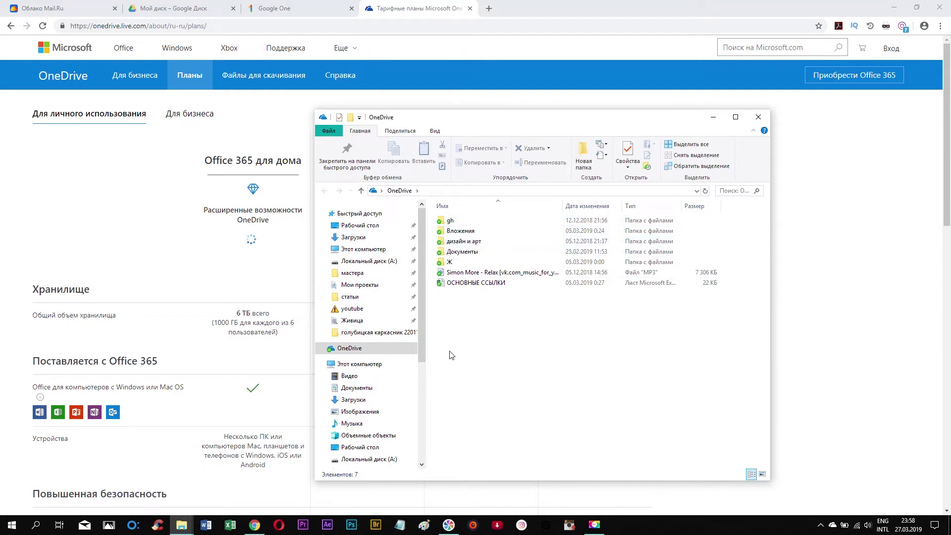
{"action": "scroll", "coordinate": [389, 394], "scroll_direction": "down", "scroll_amount": 2}
{"action": "scroll", "coordinate": [387, 392], "scroll_direction": "up", "scroll_amount": 1}
{"action": "scroll", "coordinate": [386, 392], "scroll_direction": "up", "scroll_amount": 1}
- Share a OneDrive link to the folder "gh" from the local OneDrive folder
{"action": "left_click", "coordinate": [448, 221]}
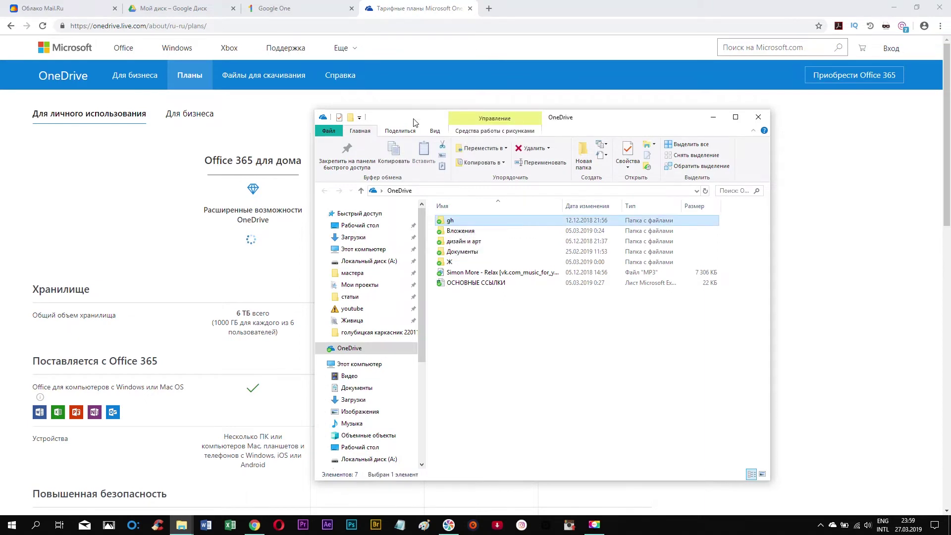
{"action": "left_click_drag", "start_coordinate": [413, 122], "coordinate": [411, 124]}
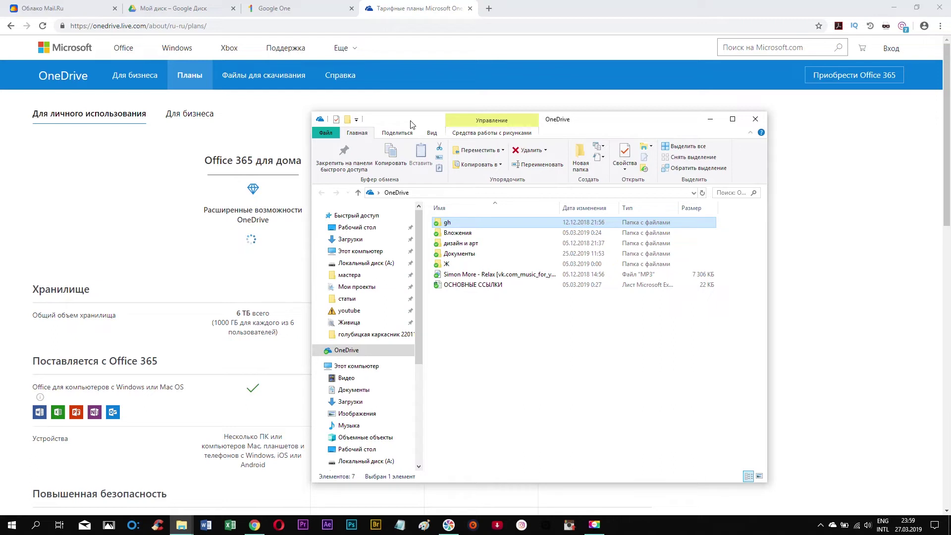
{"action": "right_click", "coordinate": [456, 225]}
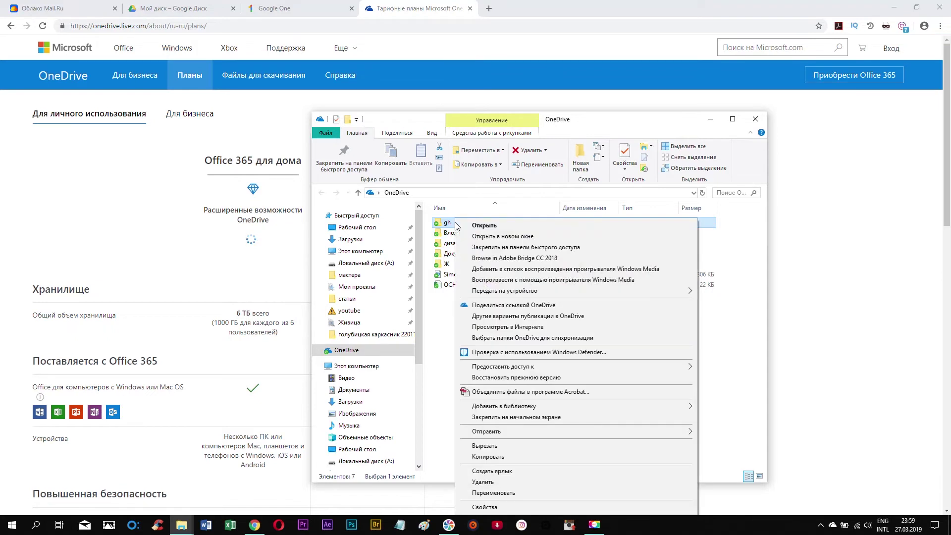
{"action": "left_click", "coordinate": [497, 306]}
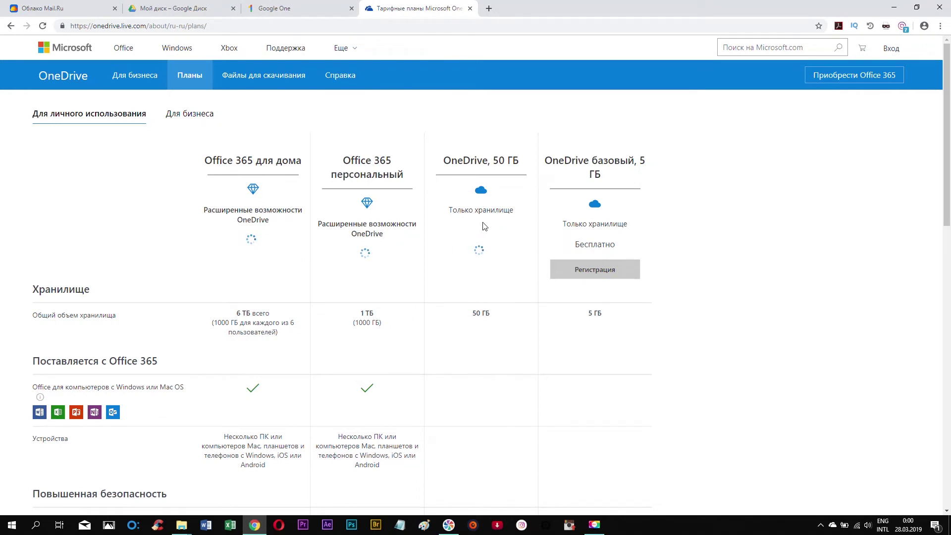
- Search for "яндекс диск" in a new browser tab, open Яндекс.Диск, and dismiss the offer to install its Windows app
{"action": "left_click", "coordinate": [489, 9]}
{"action": "type", "text": "яндекс "}
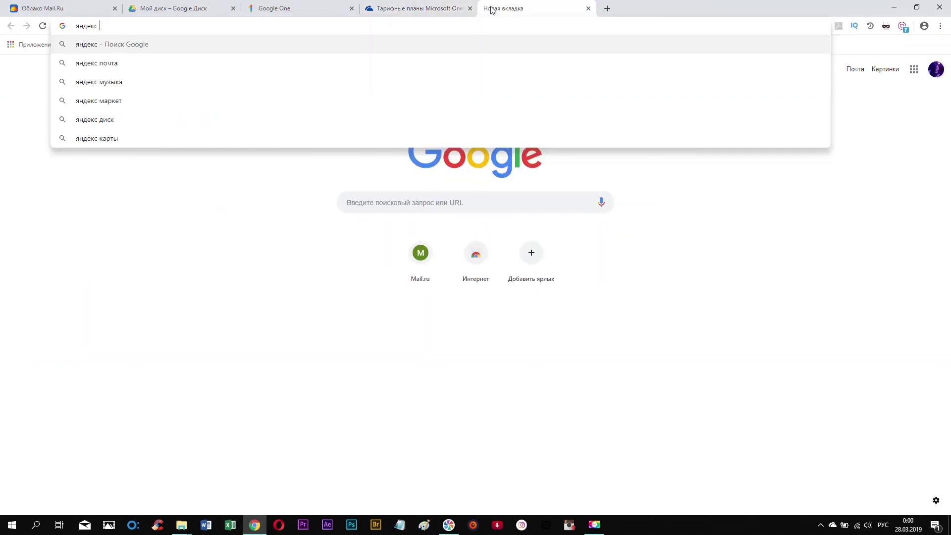
{"action": "type", "text": "диск"}
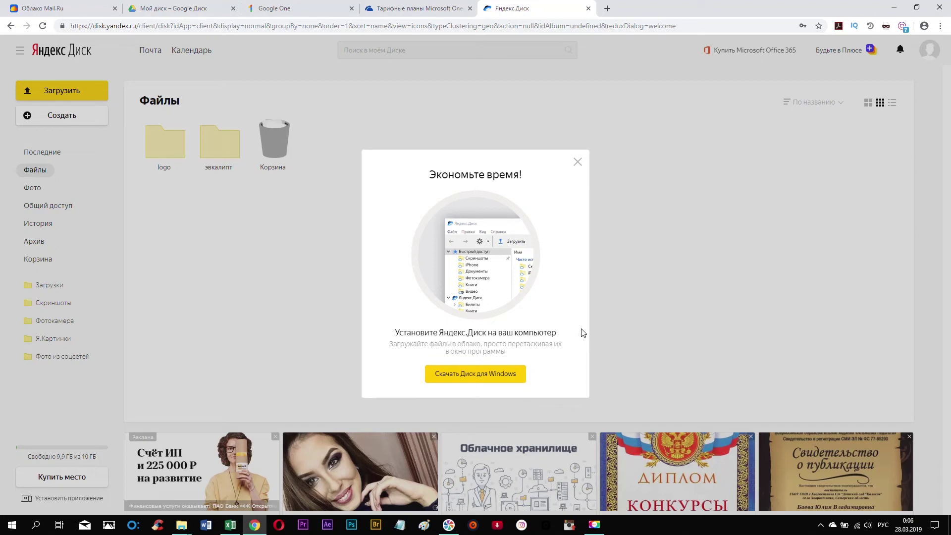
{"action": "key", "text": "Escape"}
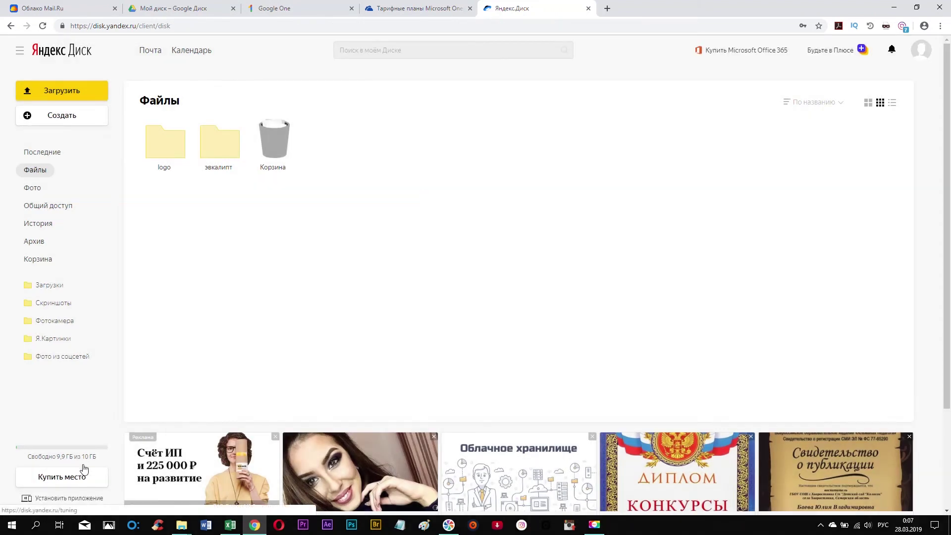
- Open the storage purchase page to review the Диск Про subscription prices, and close the calculator
{"action": "left_click", "coordinate": [85, 473]}
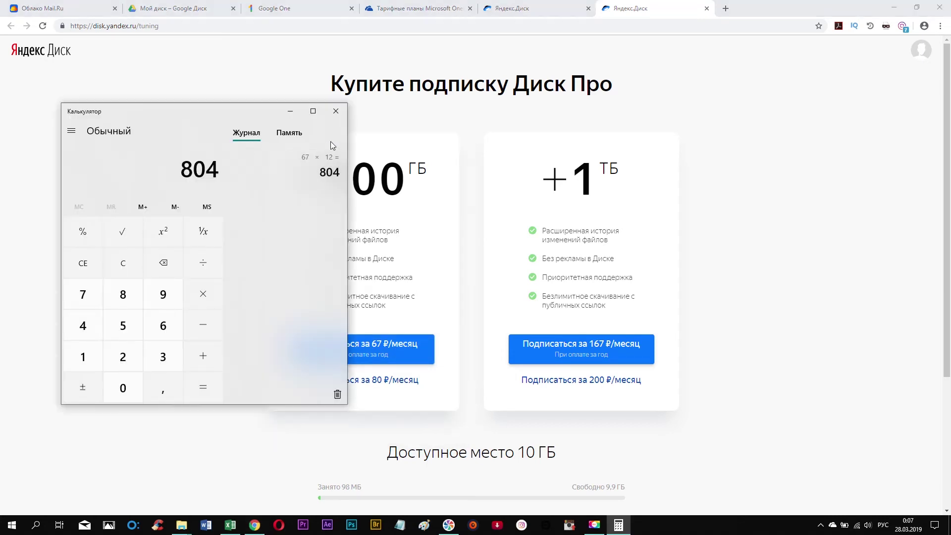
{"action": "left_click", "coordinate": [342, 112]}
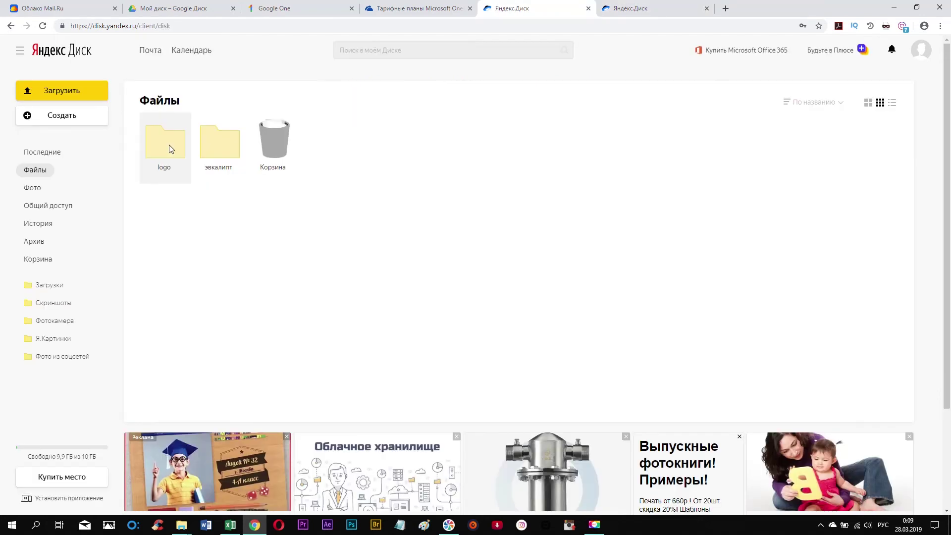
- Try the "Только просмотр" and "Полный доступ" permissions in the shared access settings of the folder "logo", and close them without inviting anyone
{"action": "right_click", "coordinate": [169, 145]}
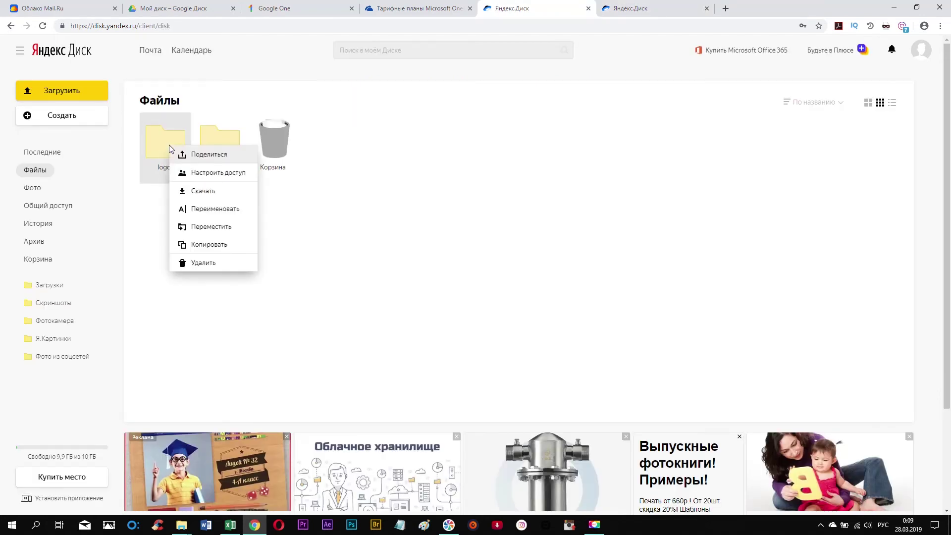
{"action": "left_click", "coordinate": [221, 177]}
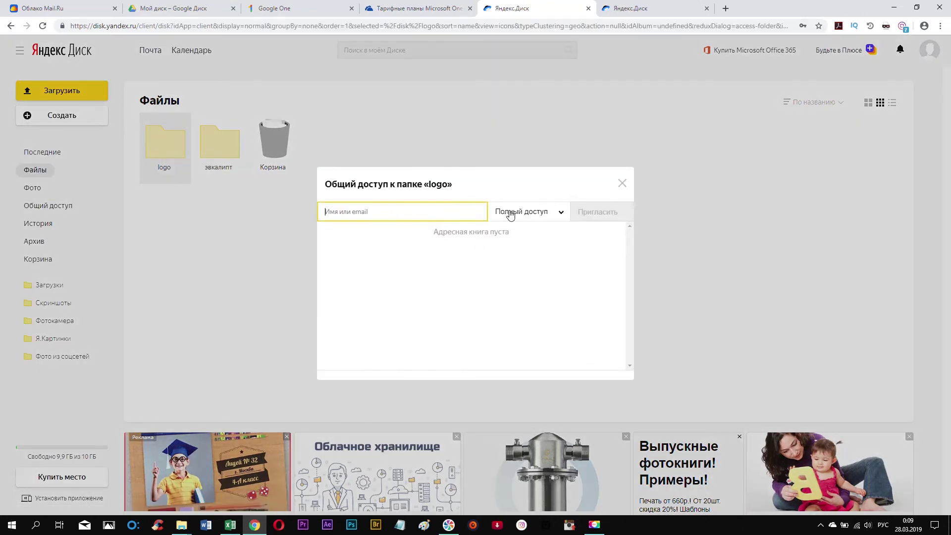
{"action": "left_click", "coordinate": [557, 220]}
{"action": "left_click", "coordinate": [535, 247]}
{"action": "left_click", "coordinate": [537, 213]}
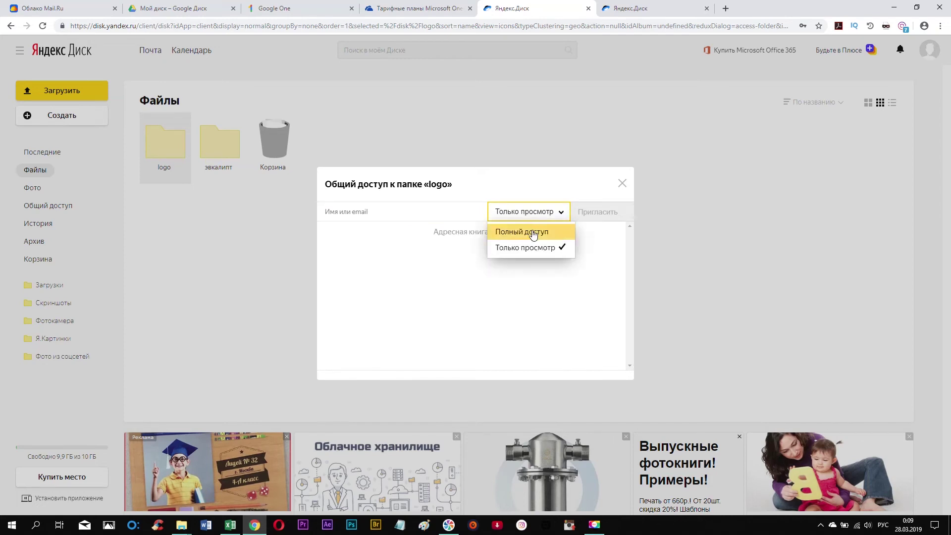
{"action": "left_click", "coordinate": [533, 233]}
{"action": "left_click", "coordinate": [622, 186]}
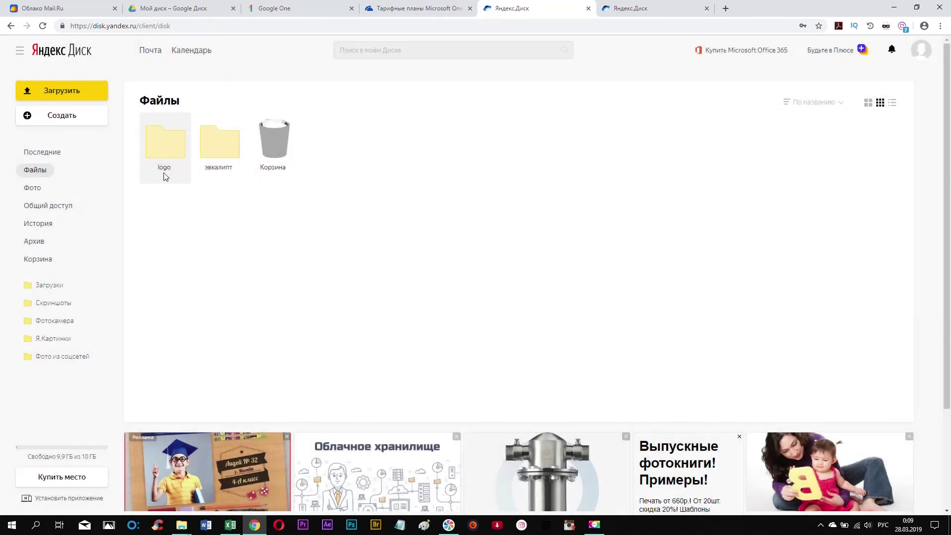
- Create a public link to the folder "logo" on Яндекс.Диск
{"action": "right_click", "coordinate": [161, 155]}
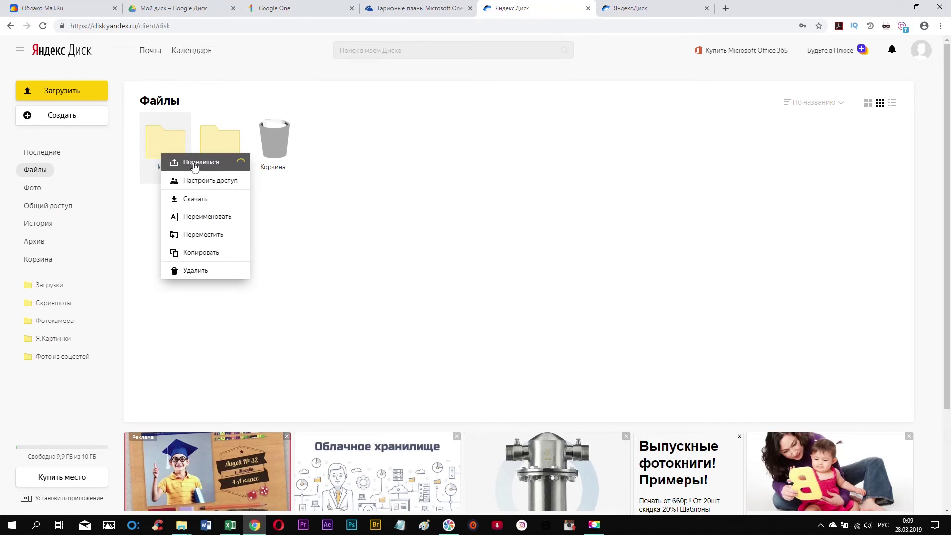
{"action": "left_click", "coordinate": [218, 165]}
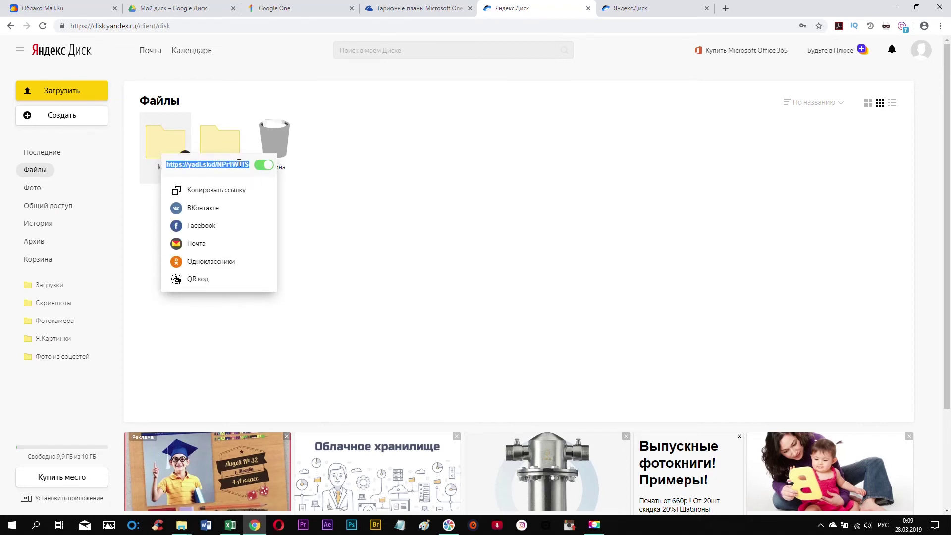
{"action": "left_click", "coordinate": [336, 221]}
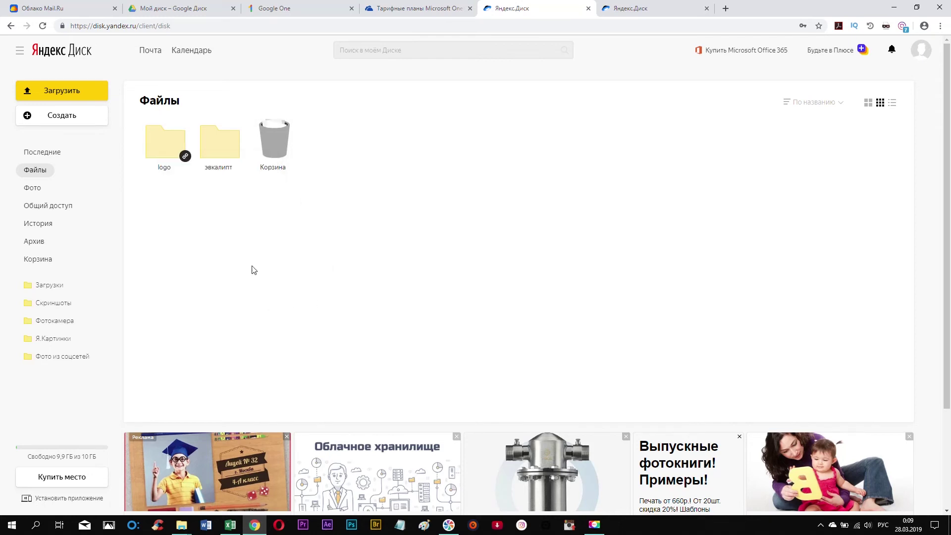
- Turn off the public link to the folder "logo" from its link settings
{"action": "left_click", "coordinate": [185, 157]}
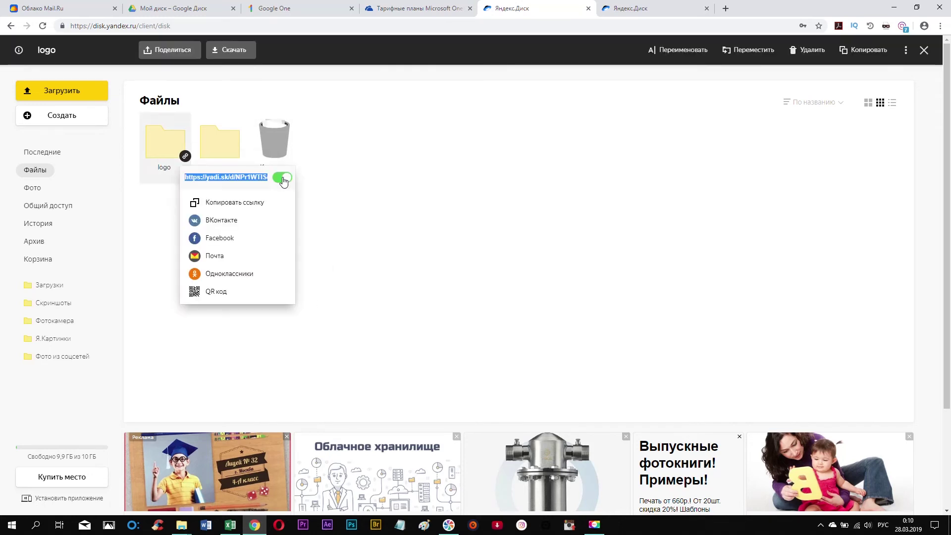
{"action": "left_click", "coordinate": [282, 178]}
{"action": "left_click", "coordinate": [329, 244]}
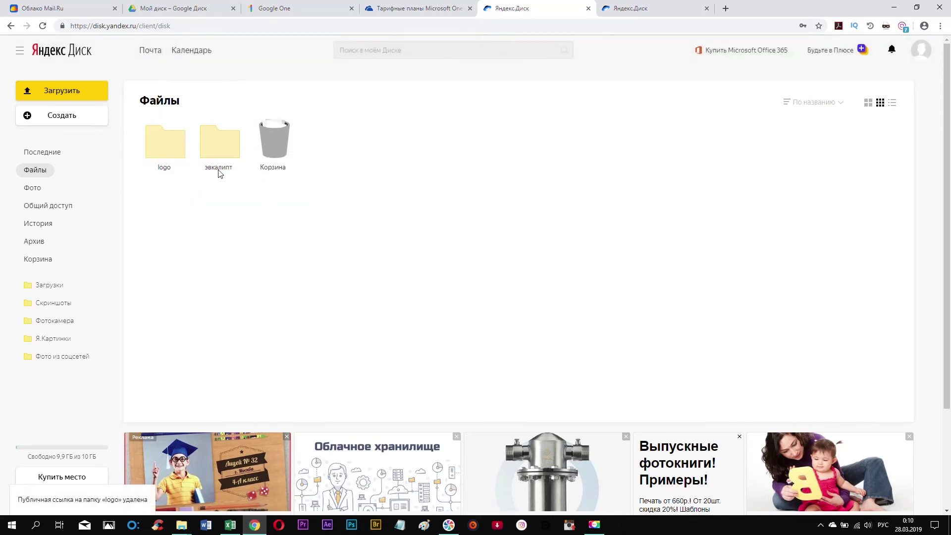
- Select the folder "logo", check which actions are available for it, and clear the selection
{"action": "left_click", "coordinate": [164, 141]}
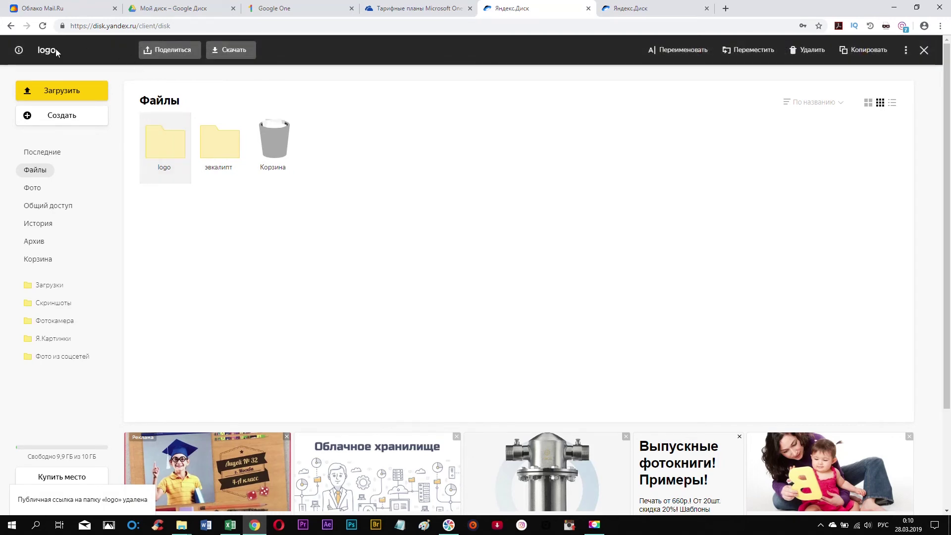
{"action": "left_click", "coordinate": [21, 52]}
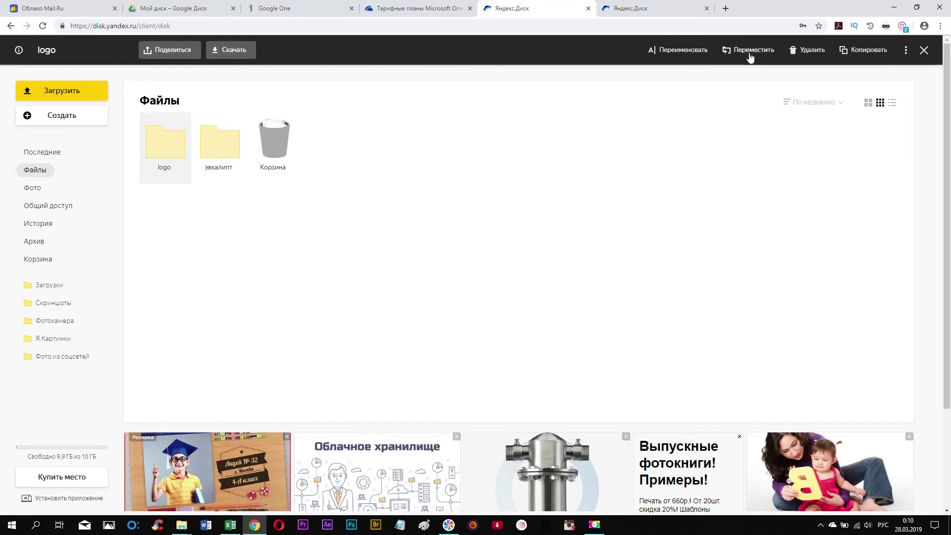
{"action": "left_click", "coordinate": [903, 52]}
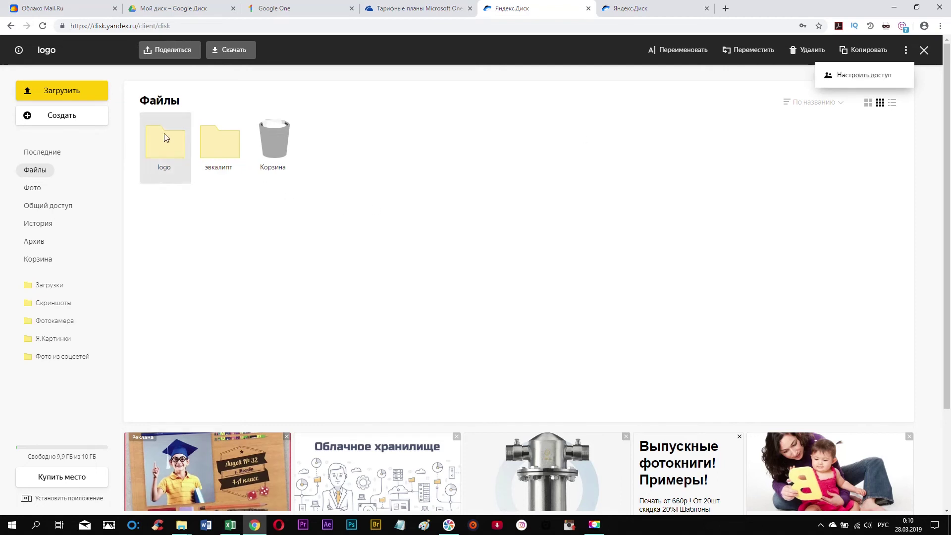
{"action": "left_click", "coordinate": [247, 218]}
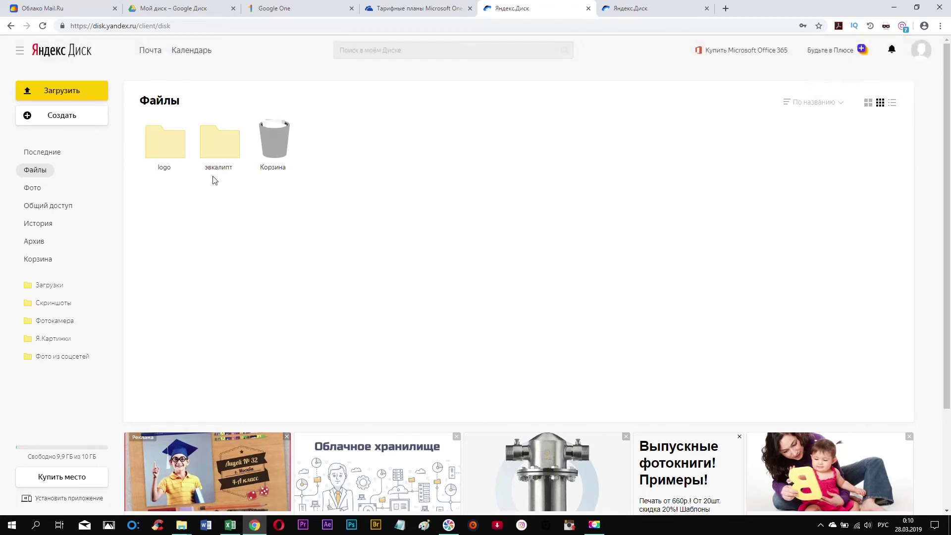
- Select the folders "logo" and "эвкалипт" together and check which actions are offered for the group
{"action": "left_click_drag", "start_coordinate": [256, 209], "coordinate": [150, 129]}
{"action": "left_click", "coordinate": [222, 234]}
{"action": "left_click_drag", "start_coordinate": [225, 216], "coordinate": [161, 138]}
{"action": "right_click", "coordinate": [162, 138]}
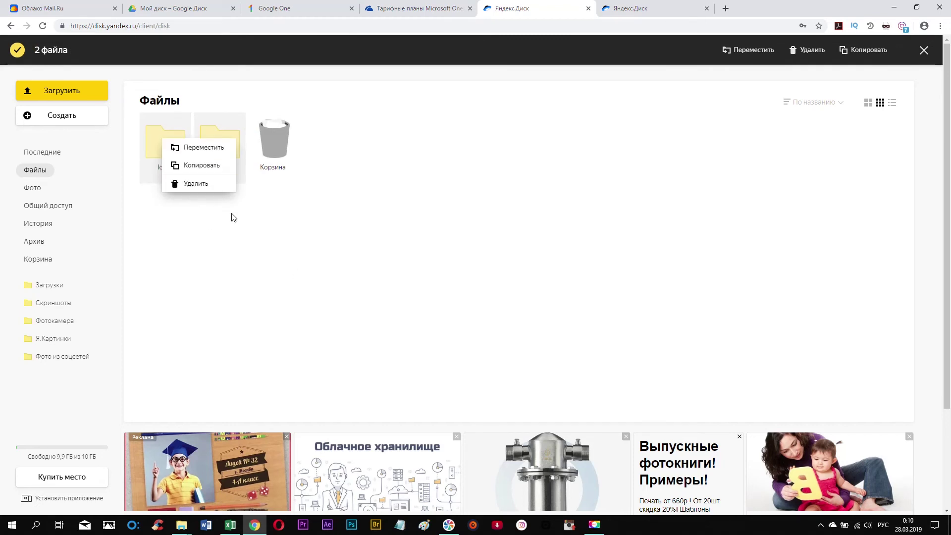
{"action": "left_click", "coordinate": [189, 254]}
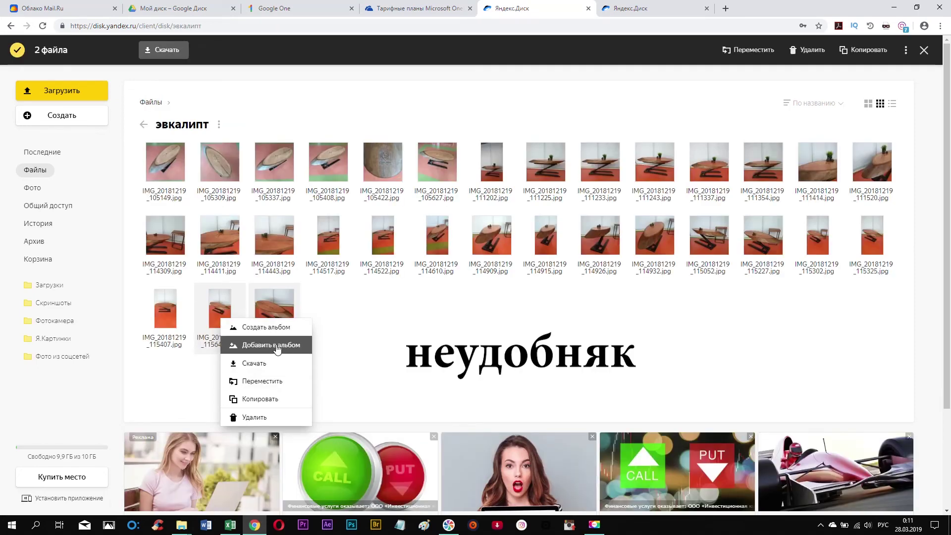
- Compare the actions offered for the folder "logo" with those for the photo IMG_20181219_115655.jpg in the folder "эвкалипт"
{"action": "left_click", "coordinate": [143, 125]}
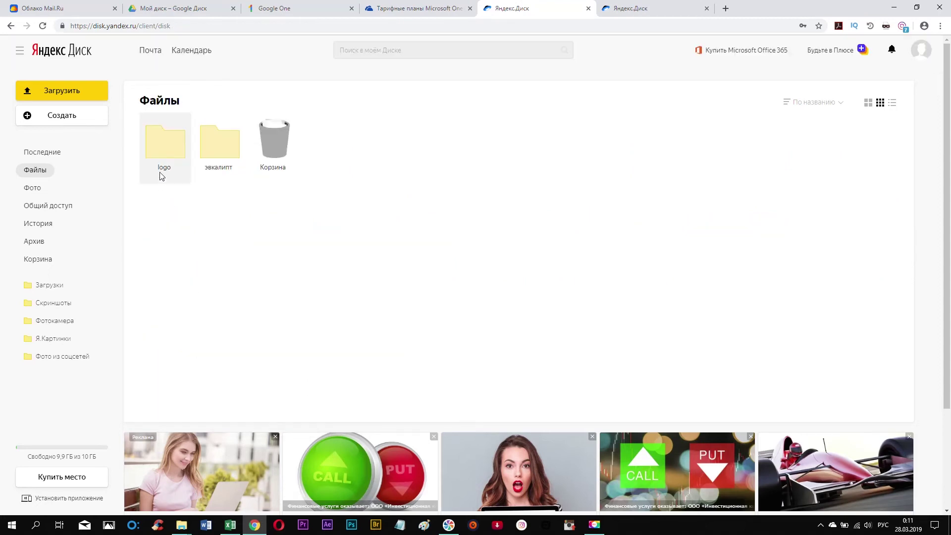
{"action": "right_click", "coordinate": [165, 148]}
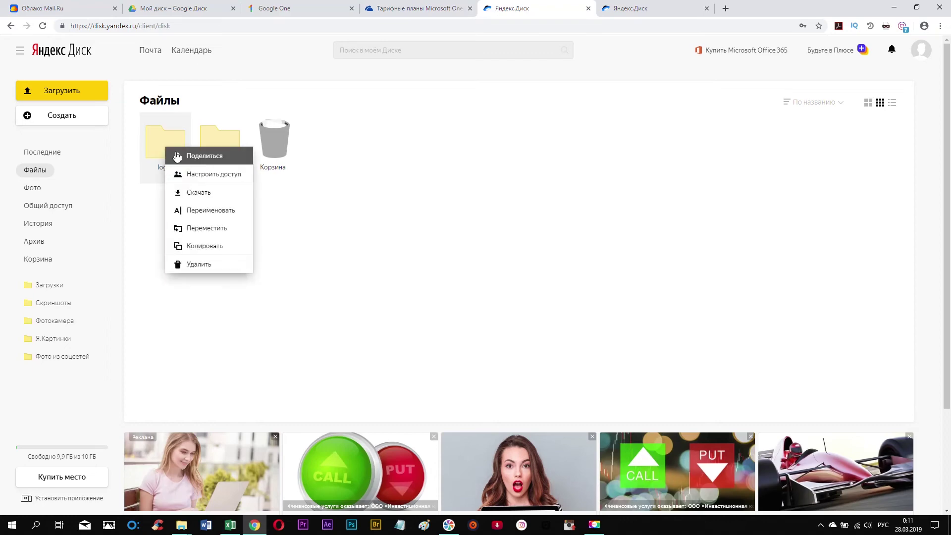
{"action": "double_click", "coordinate": [219, 141]}
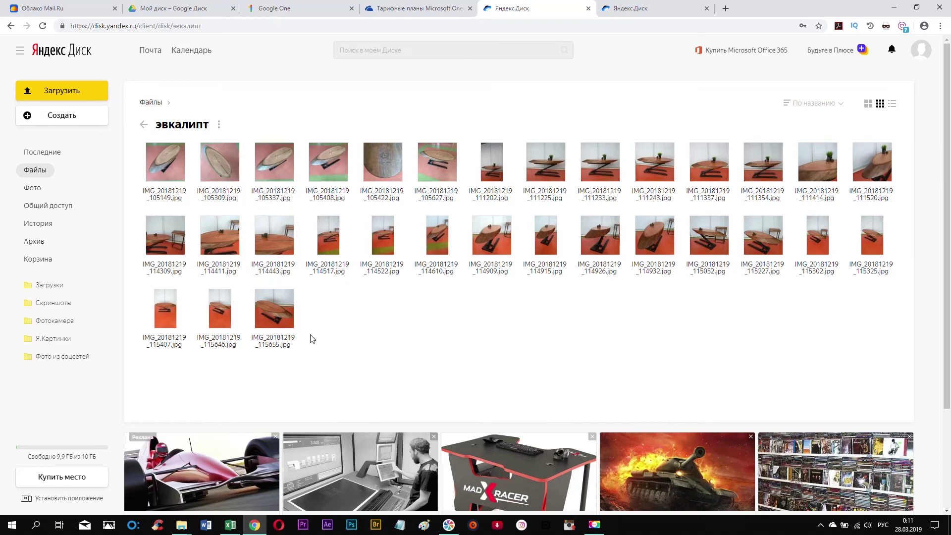
{"action": "right_click", "coordinate": [271, 310]}
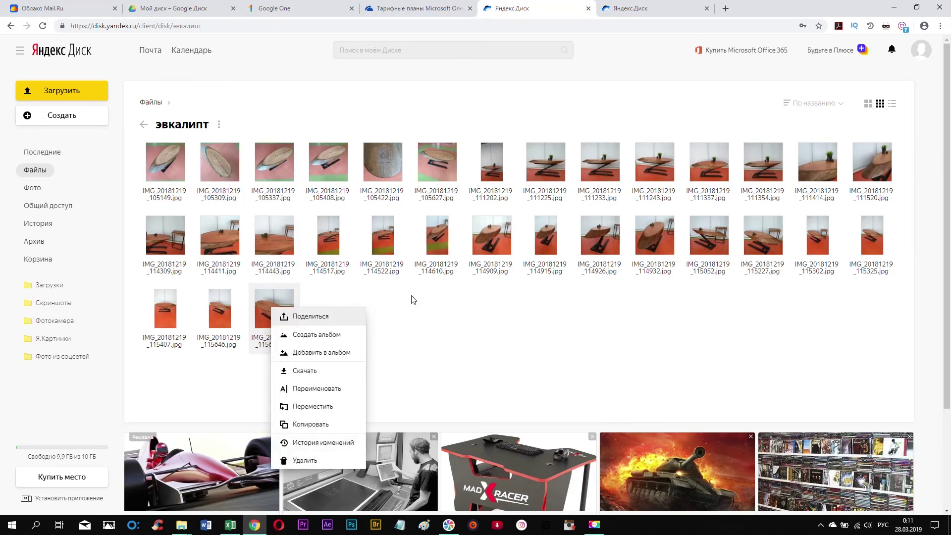
{"action": "right_click", "coordinate": [381, 247]}
- Select IMG_20181219_115646.jpg and IMG_20181219_115655.jpg together, check their group actions, and dismiss the list of actions
{"action": "left_click_drag", "start_coordinate": [335, 376], "coordinate": [218, 302]}
{"action": "right_click", "coordinate": [221, 308]}
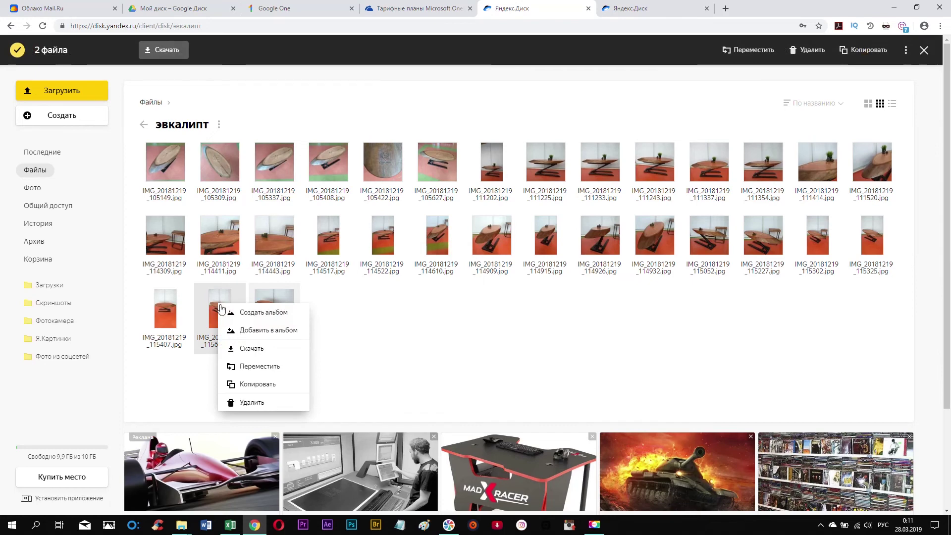
{"action": "left_click", "coordinate": [373, 370]}
- Switch to Облако Mail.Ru, open the folder "как сменить шапку youtube канала", and upload 242-robot-3D-oboi-1366x768 from the local "img" folder
{"action": "left_click", "coordinate": [72, 9]}
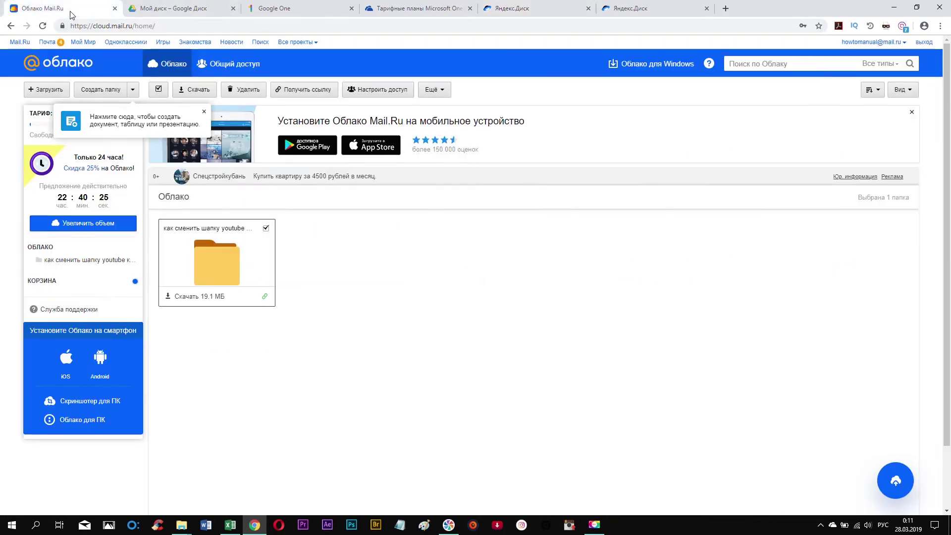
{"action": "double_click", "coordinate": [244, 306]}
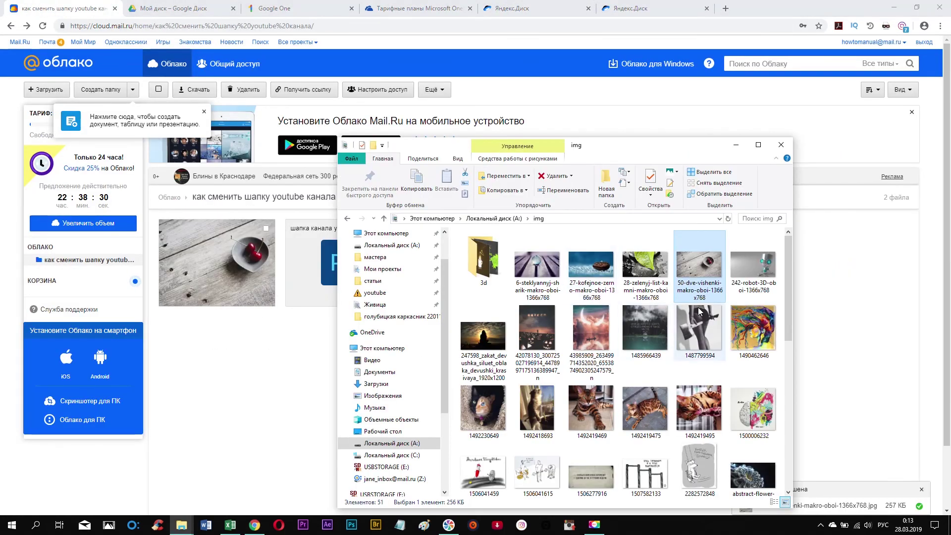
{"action": "left_click", "coordinate": [768, 272], "text": "ctrl"}
{"action": "left_click_drag", "start_coordinate": [767, 273], "coordinate": [214, 436]}
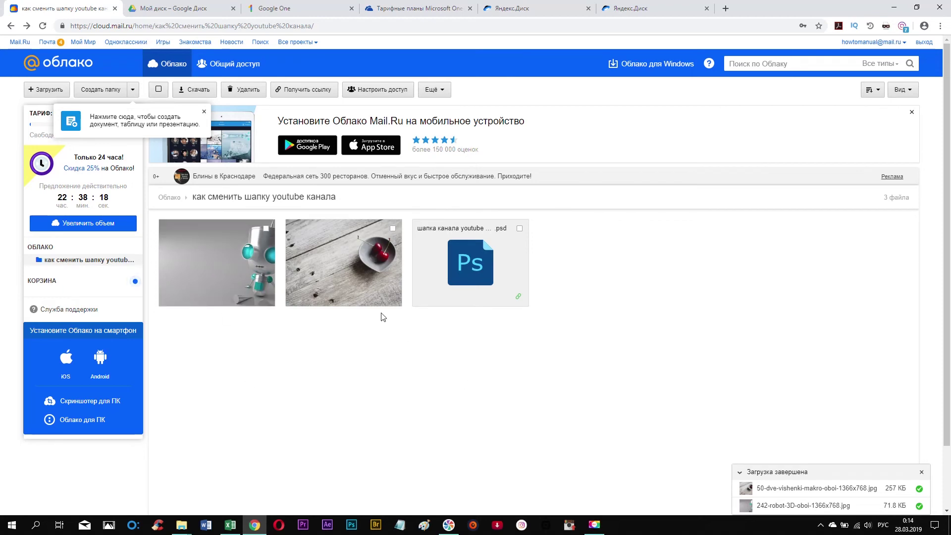
- Try selecting several items at once in Google Drive and in the Яндекс.Диск folder "эвкалипт", and clear the photo selection
{"action": "left_click", "coordinate": [181, 6]}
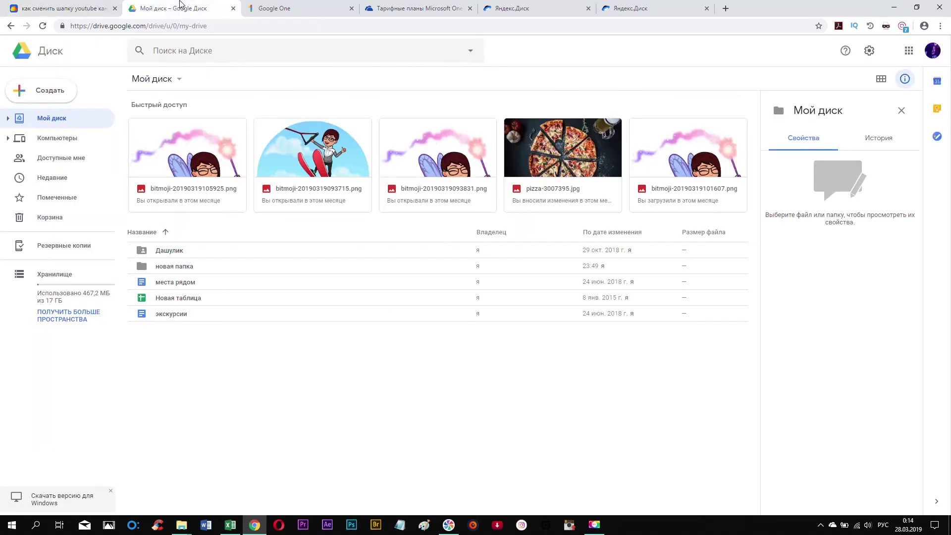
{"action": "left_click_drag", "start_coordinate": [227, 351], "coordinate": [183, 261]}
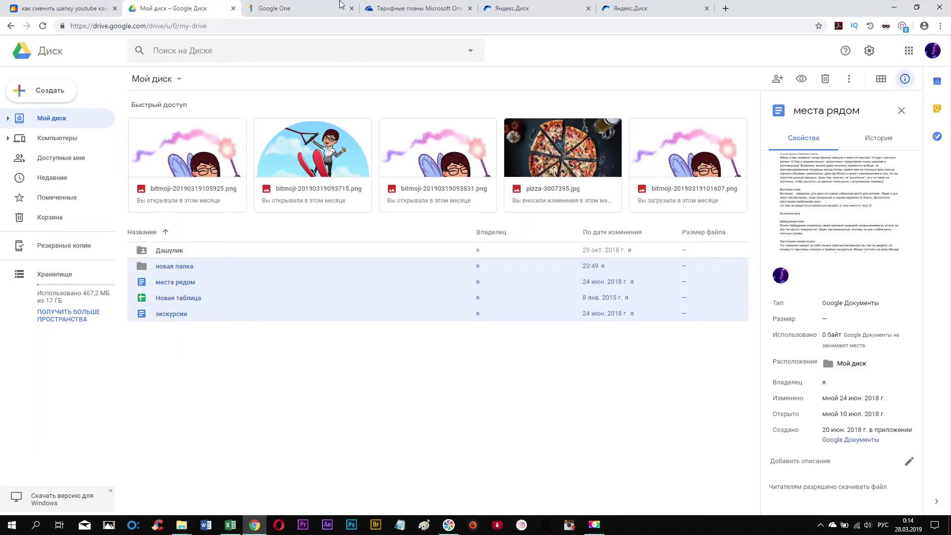
{"action": "left_click_drag", "start_coordinate": [439, 340], "coordinate": [245, 237]}
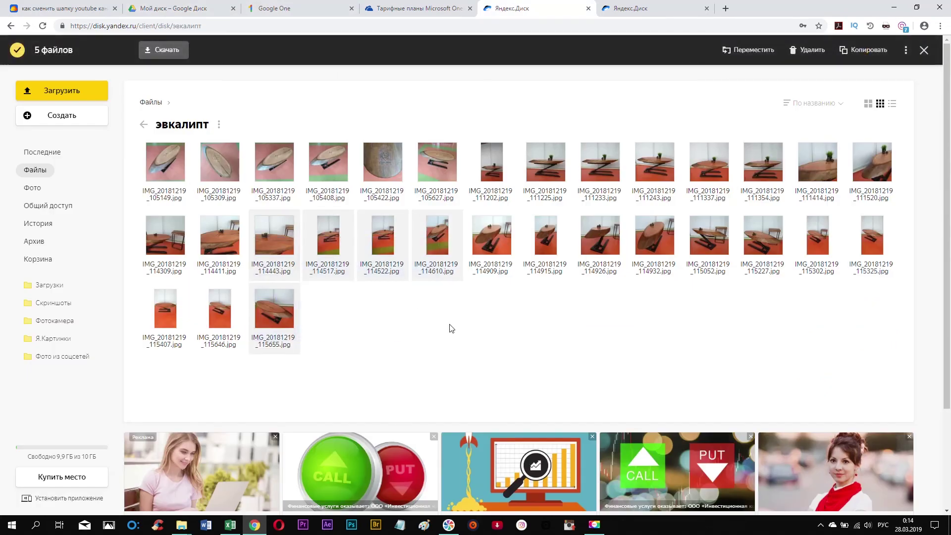
{"action": "left_click", "coordinate": [418, 345]}
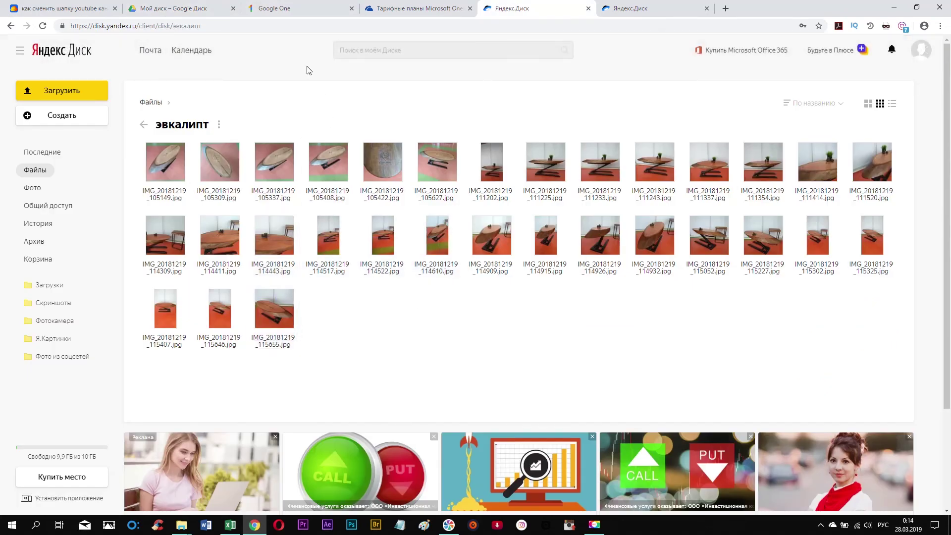
- Return to Облако Mail.Ru and mark the two images and the PSD file in the open folder one by one
{"action": "left_click", "coordinate": [54, 9]}
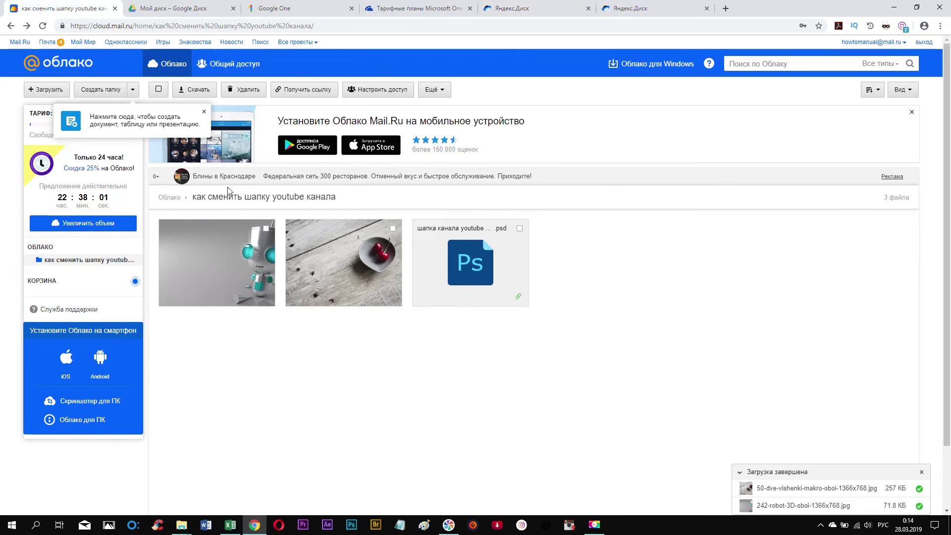
{"action": "left_click", "coordinate": [266, 229]}
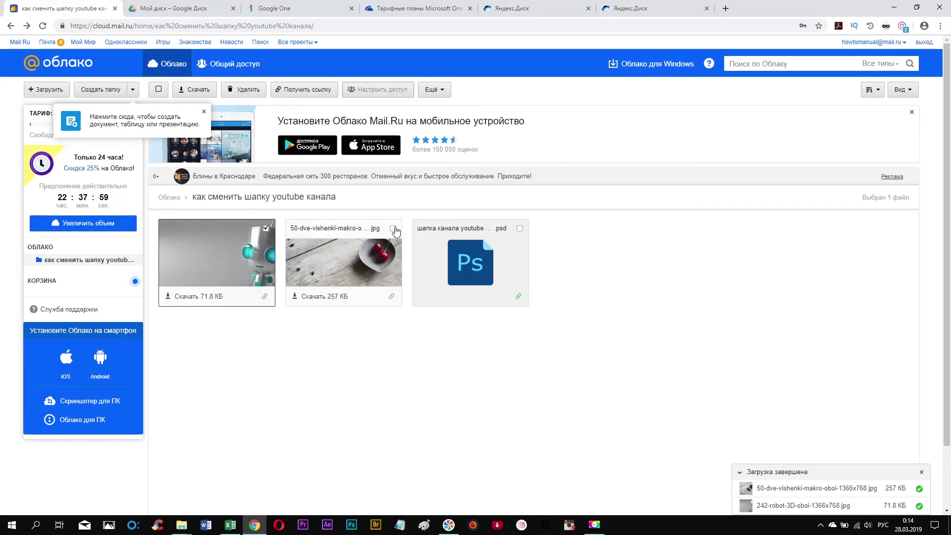
{"action": "left_click", "coordinate": [393, 228]}
{"action": "left_click", "coordinate": [520, 228]}
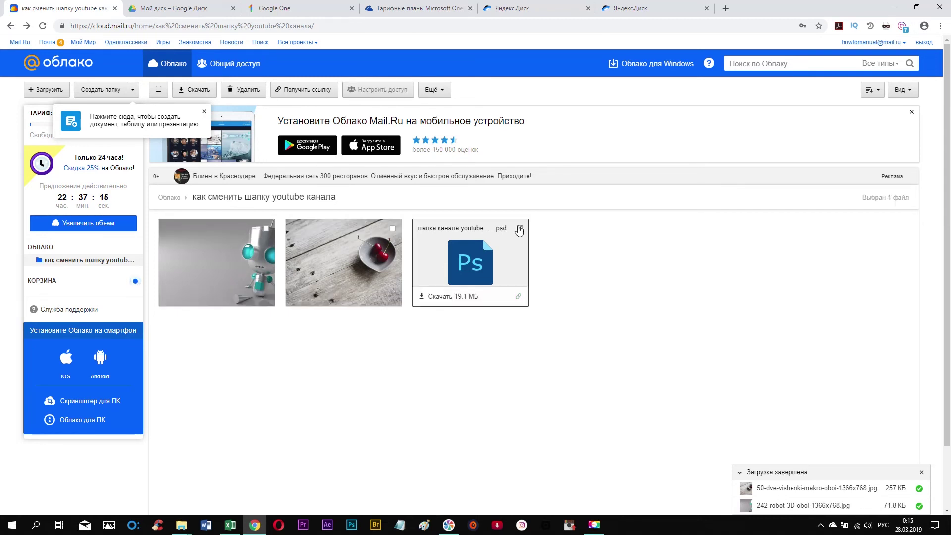
- Check the actions available for the robot image and the cherry image in the folder "как сменить шапку youtube канала"
{"action": "right_click", "coordinate": [237, 247]}
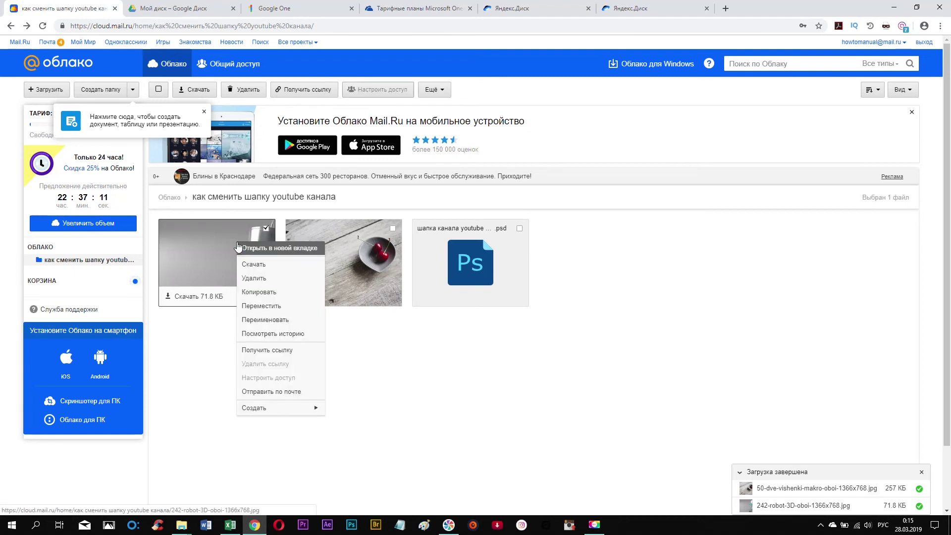
{"action": "right_click", "coordinate": [370, 252]}
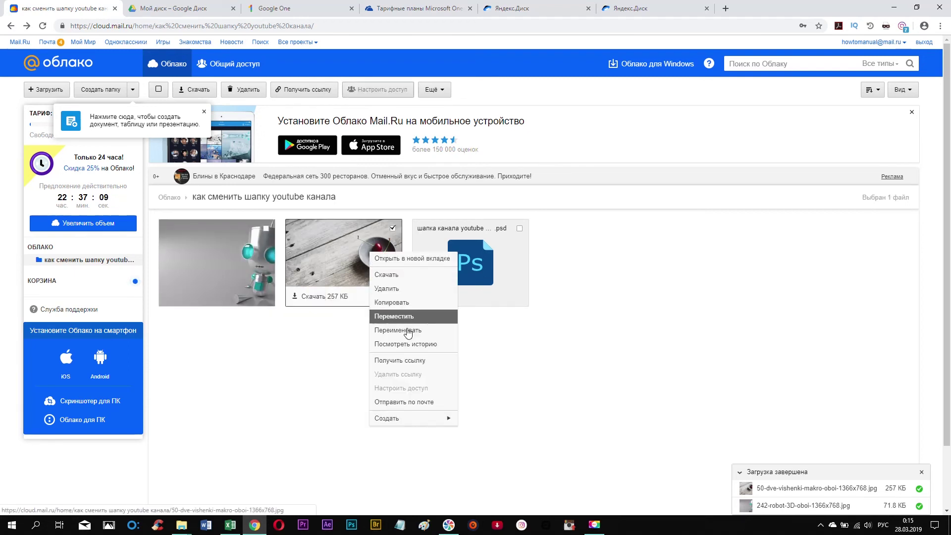
{"action": "left_click", "coordinate": [537, 362]}
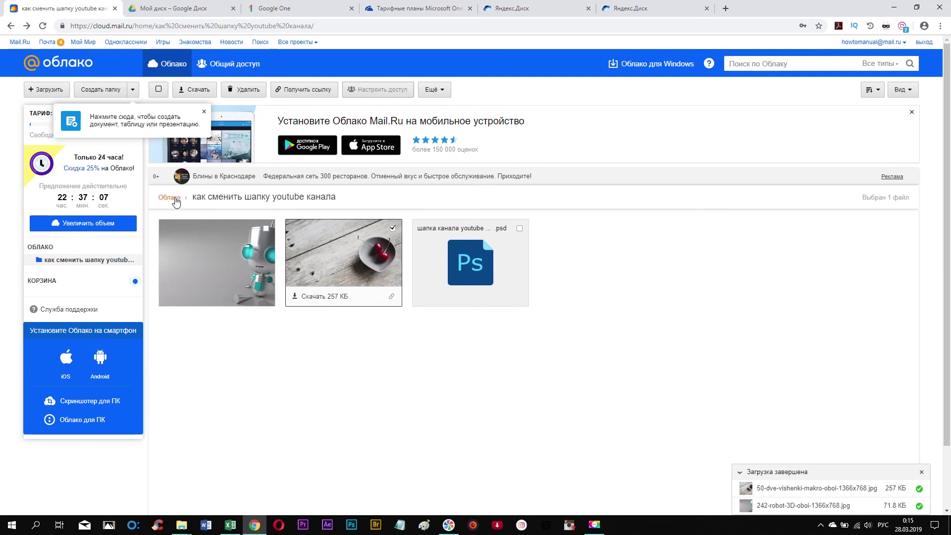
- Return to the cloud's root and turn off link access to the folder "как сменить шапку youtube канала"
{"action": "left_click", "coordinate": [174, 199]}
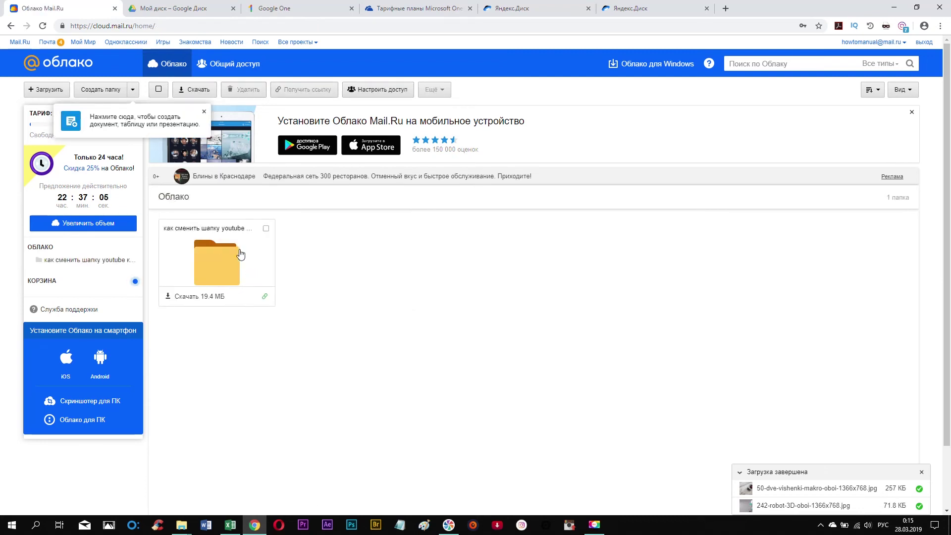
{"action": "left_click", "coordinate": [265, 299]}
{"action": "left_click", "coordinate": [317, 318]}
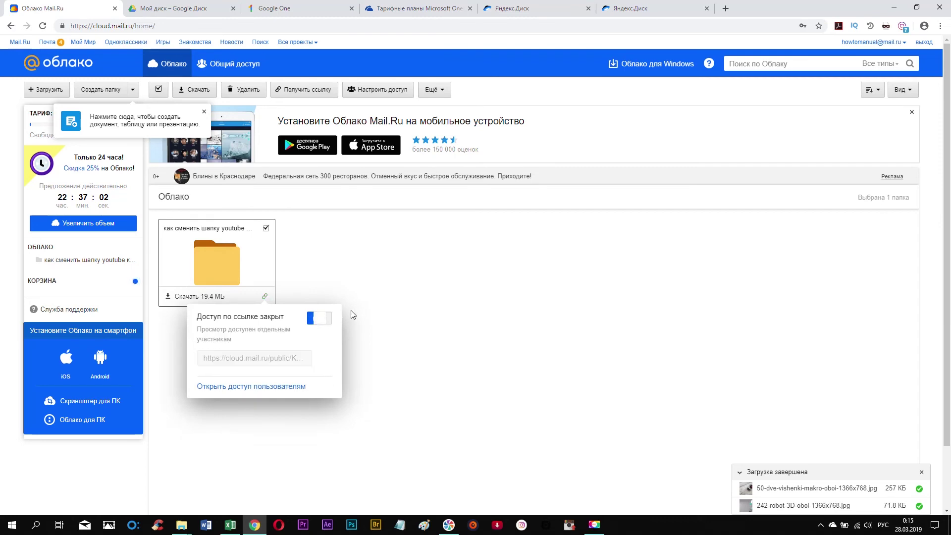
- Switch to Google Drive, select "места рядом", "Новая таблица" and "экскурсии" together, and enable link access by copying their sharing links
{"action": "left_click", "coordinate": [400, 310]}
{"action": "left_click", "coordinate": [187, 7]}
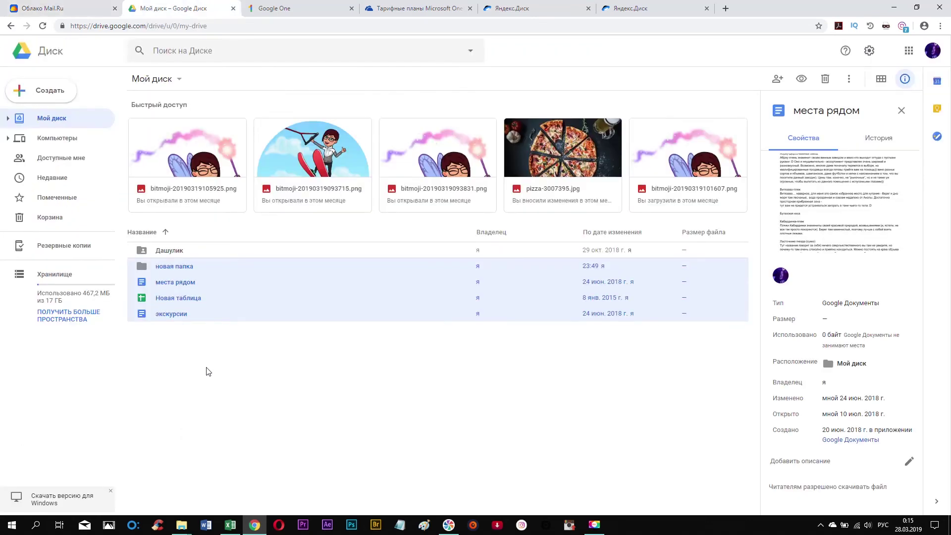
{"action": "left_click", "coordinate": [193, 357]}
{"action": "left_click_drag", "start_coordinate": [180, 359], "coordinate": [159, 282]}
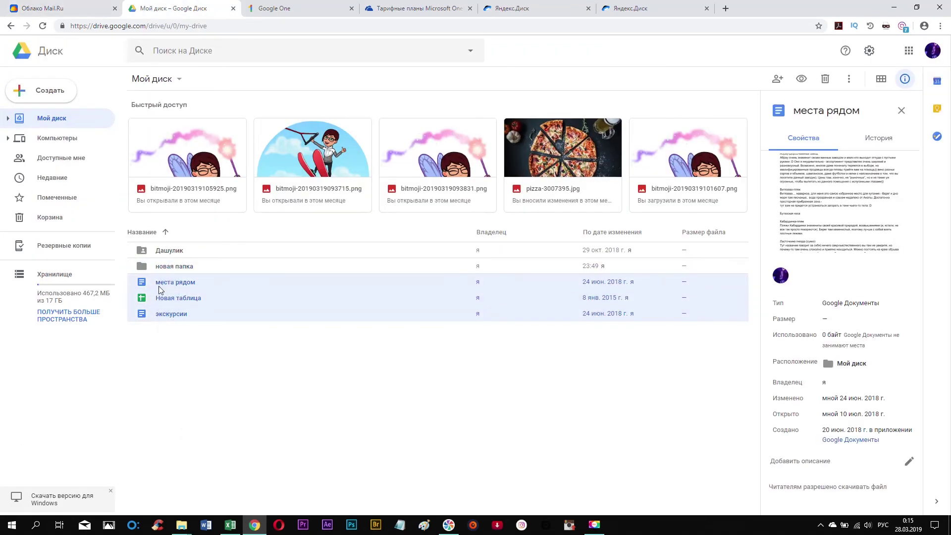
{"action": "right_click", "coordinate": [166, 296]}
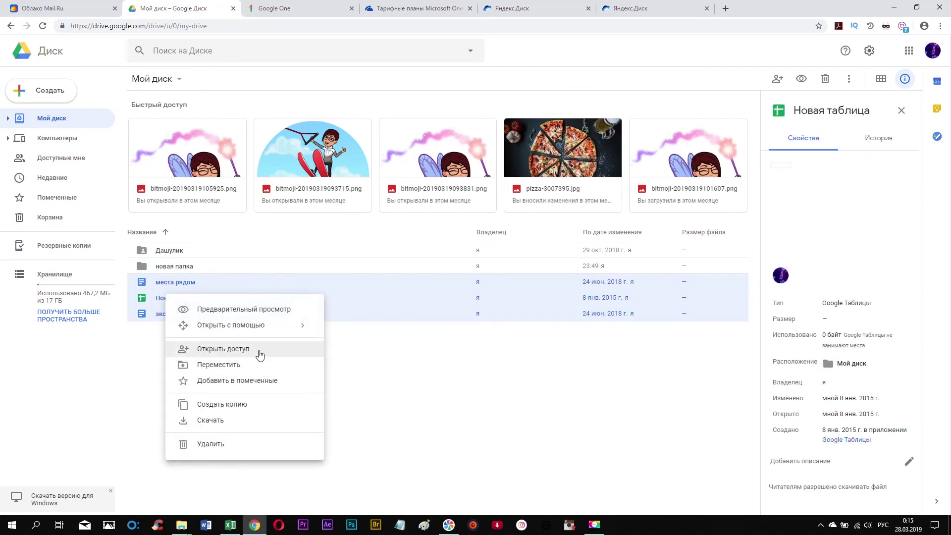
{"action": "left_click", "coordinate": [261, 355]}
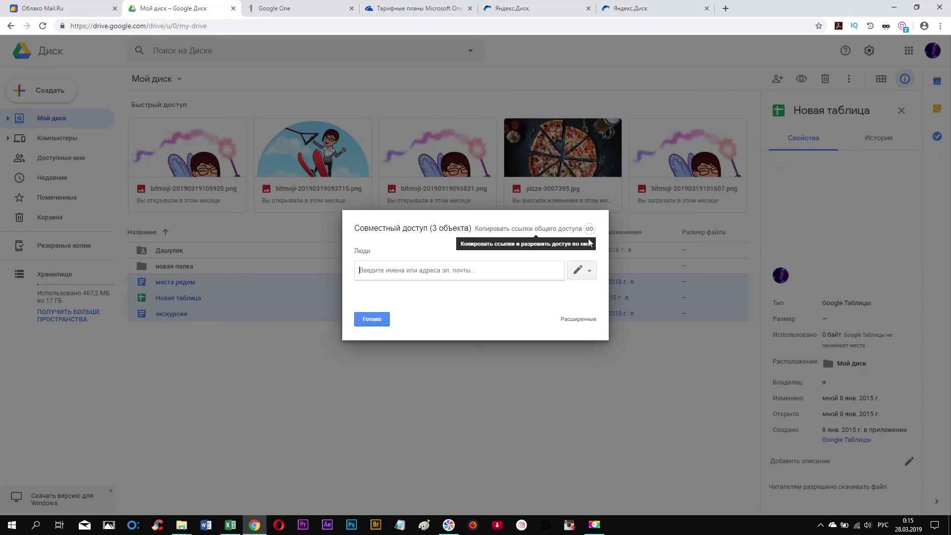
{"action": "left_click", "coordinate": [590, 230]}
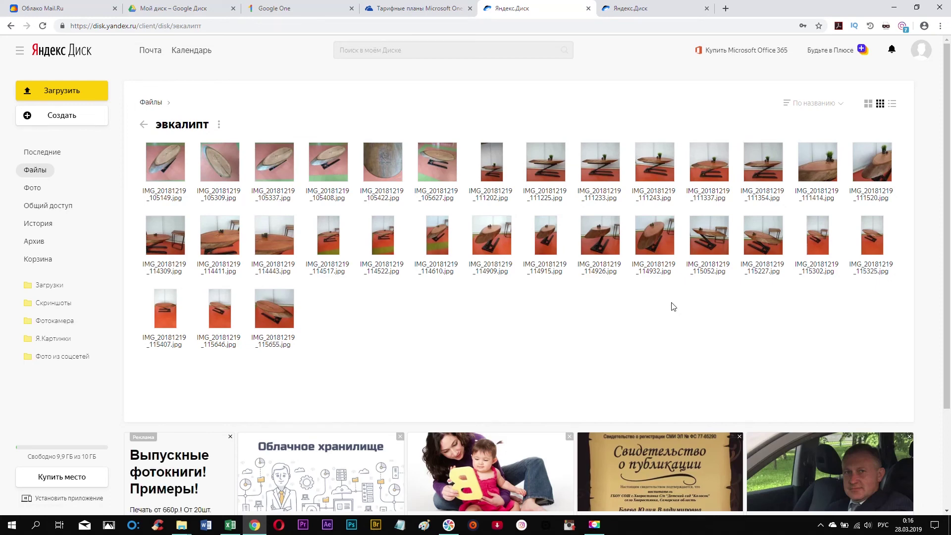
- In Яндекс.Диск, check the sharing actions available for the folder "эвкалипт" and for the photo IMG_20181219_115655.jpg inside it
{"action": "left_click", "coordinate": [144, 125]}
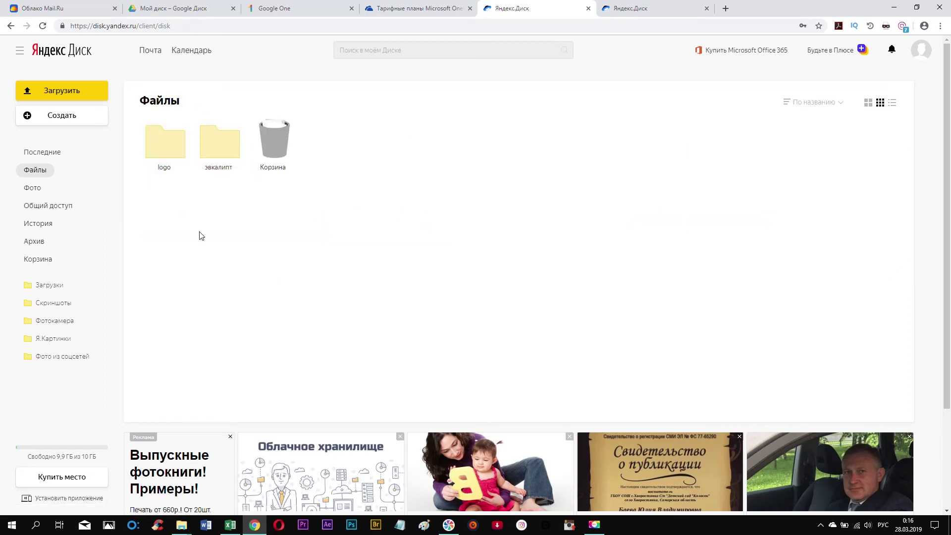
{"action": "right_click", "coordinate": [207, 146]}
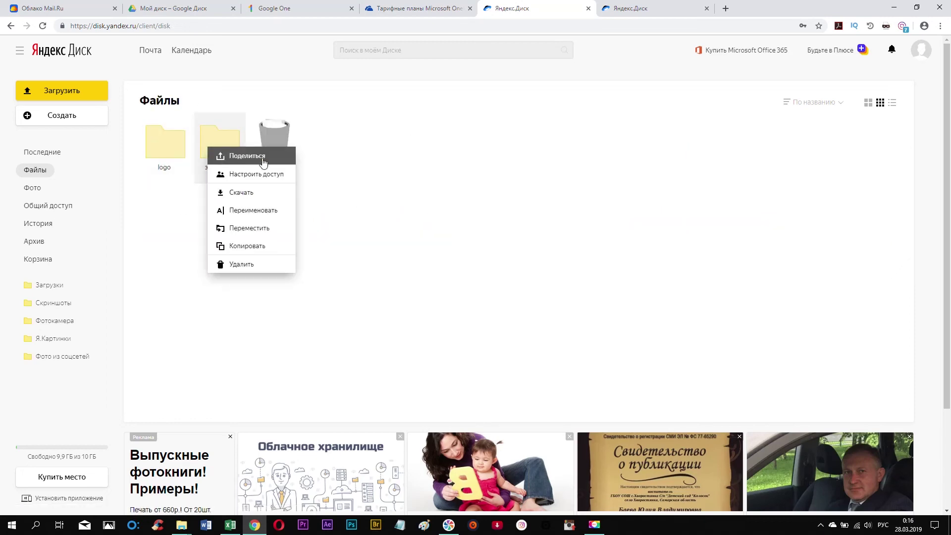
{"action": "left_click", "coordinate": [164, 242]}
{"action": "double_click", "coordinate": [224, 147]}
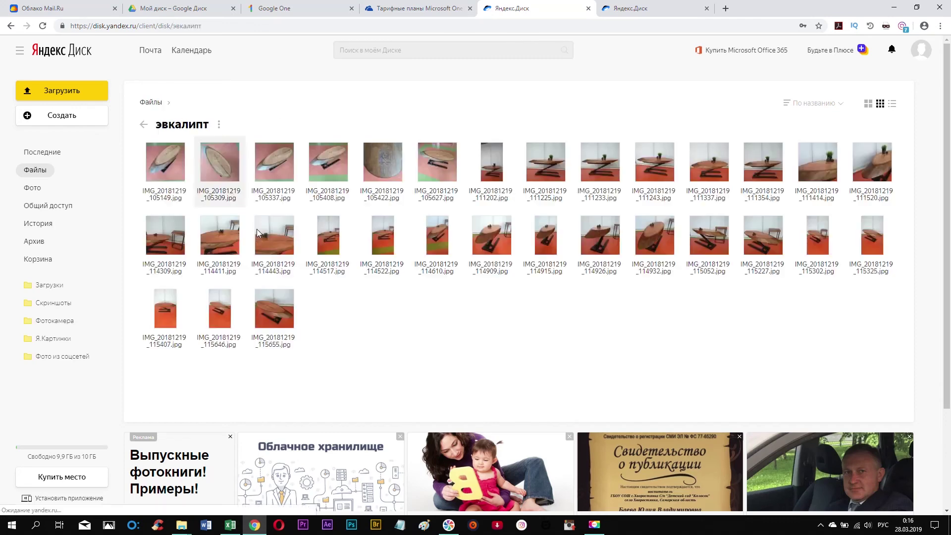
{"action": "right_click", "coordinate": [263, 318]}
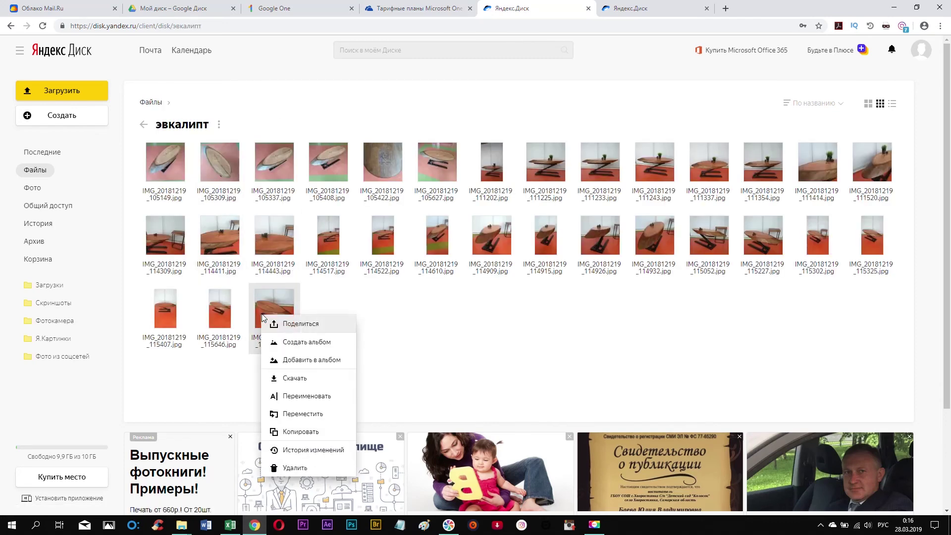
{"action": "left_click", "coordinate": [330, 99]}
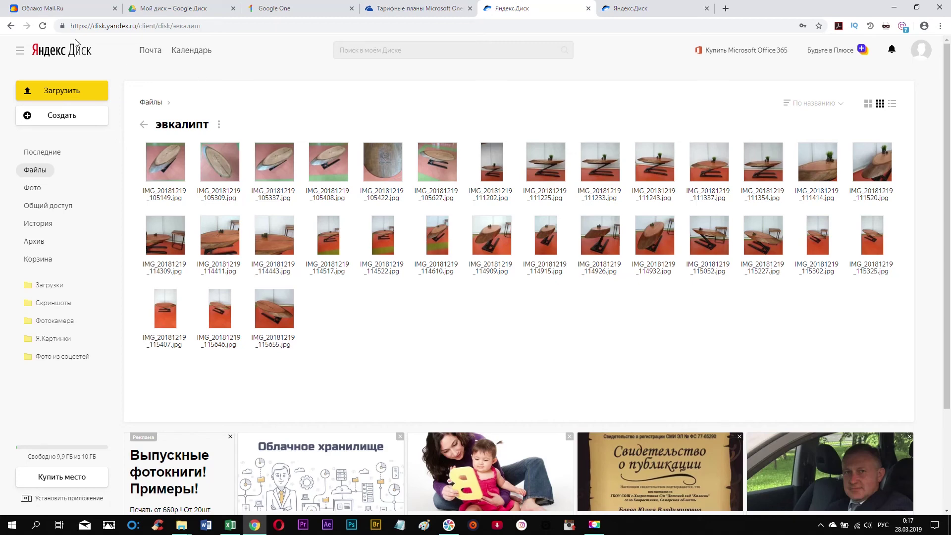
- Review the open Облако Mail.Ru, Google Drive, OneDrive plans and Яндекс.Диск pages in turn, ending in Google Drive with no file selected
{"action": "left_click", "coordinate": [42, 11]}
{"action": "left_click", "coordinate": [181, 9]}
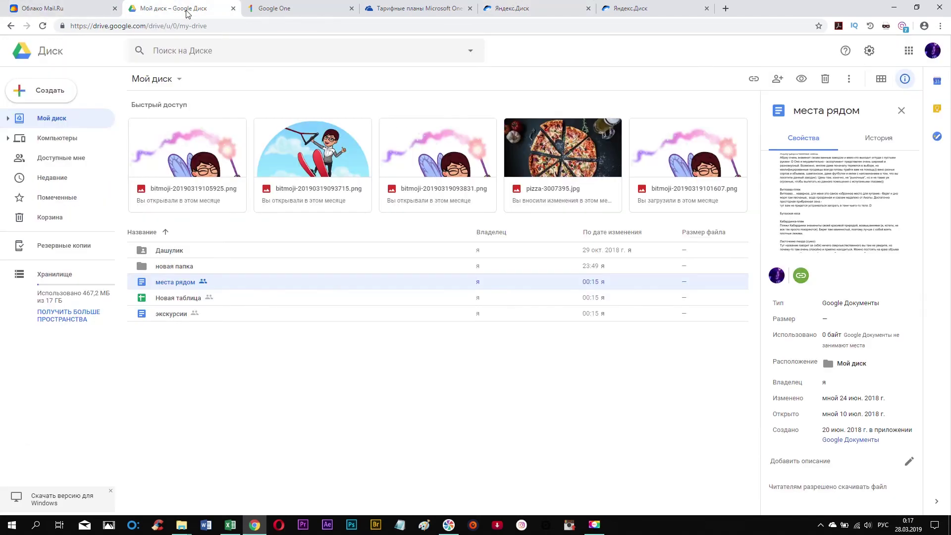
{"action": "left_click", "coordinate": [411, 9]}
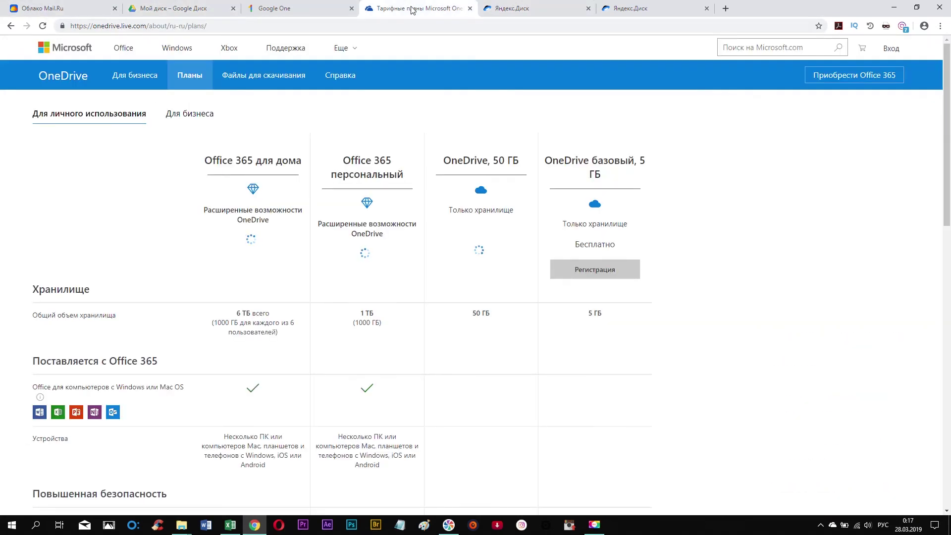
{"action": "left_click", "coordinate": [532, 11]}
{"action": "left_click", "coordinate": [59, 9]}
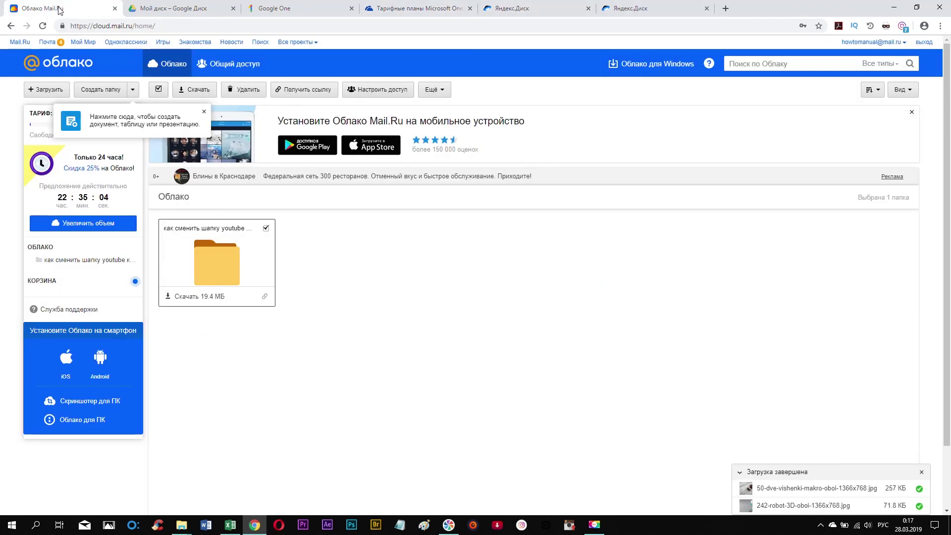
{"action": "left_click", "coordinate": [162, 10]}
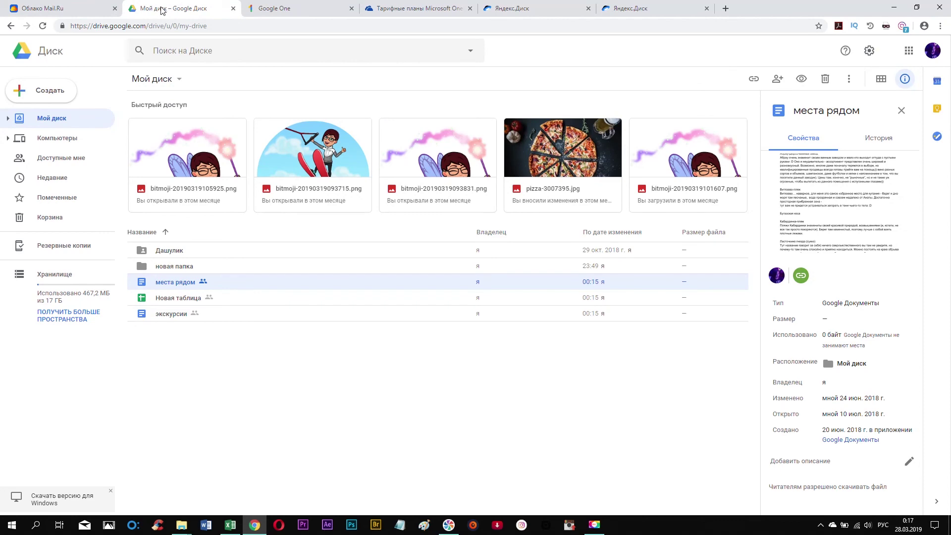
{"action": "left_click", "coordinate": [549, 10]}
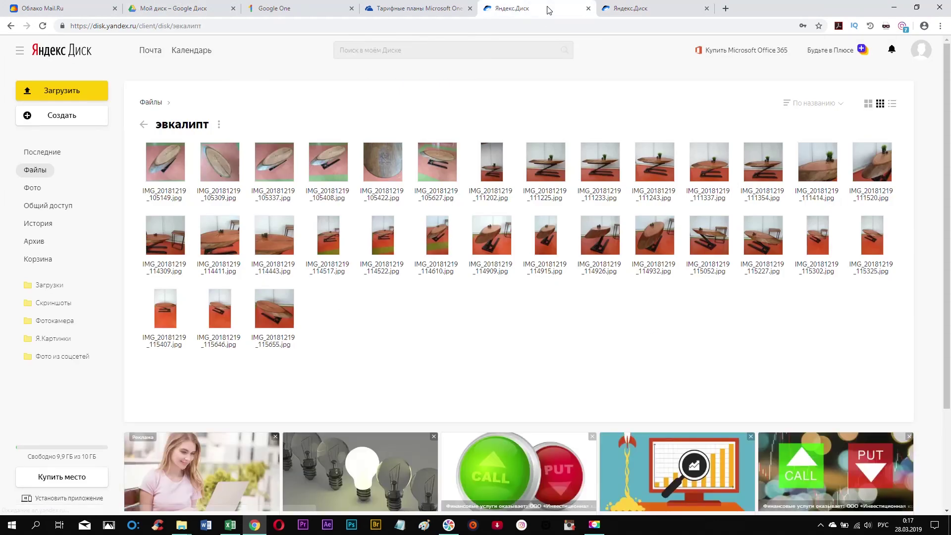
{"action": "left_click", "coordinate": [67, 14]}
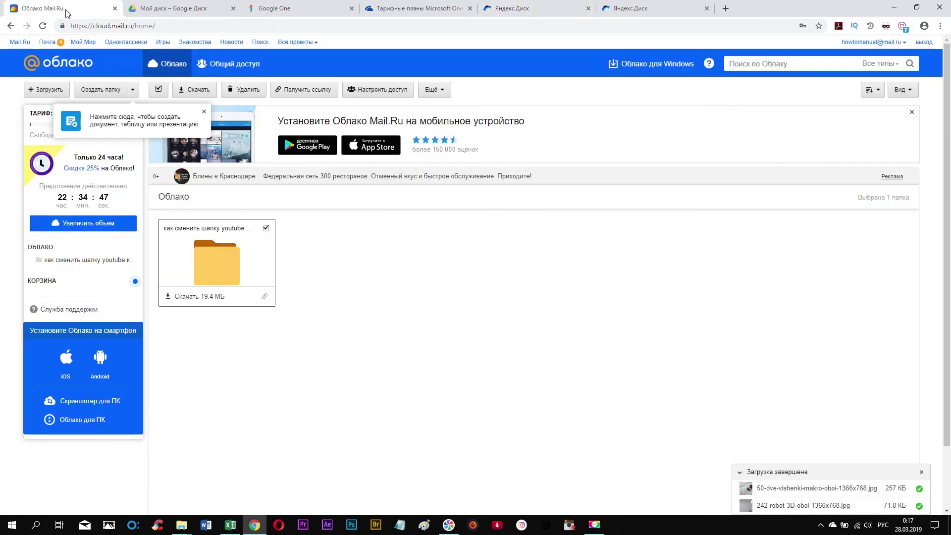
{"action": "left_click", "coordinate": [515, 11]}
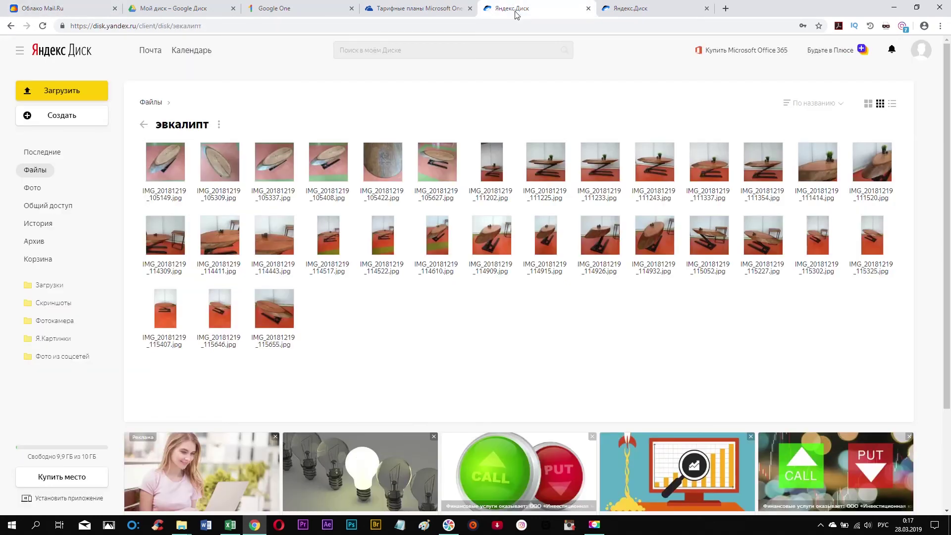
{"action": "left_click", "coordinate": [437, 10]}
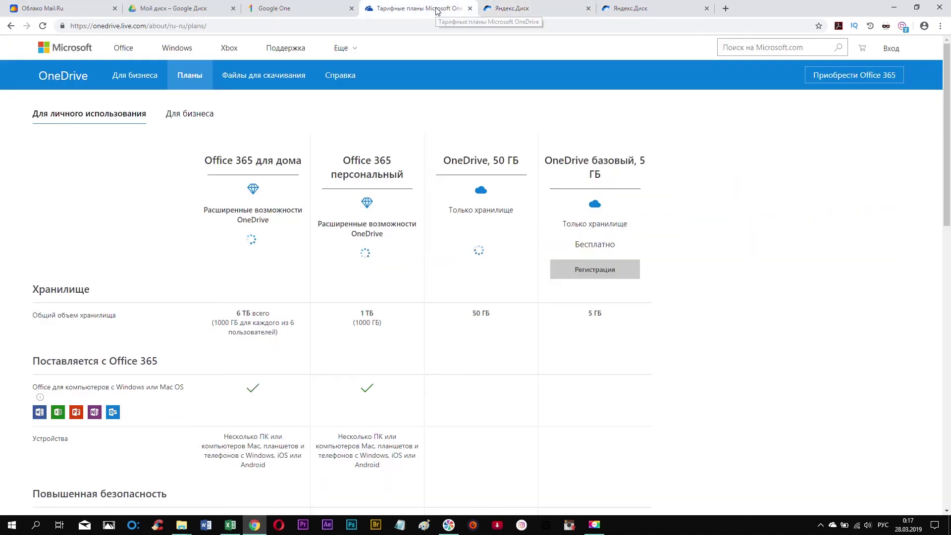
{"action": "left_click", "coordinate": [152, 5]}
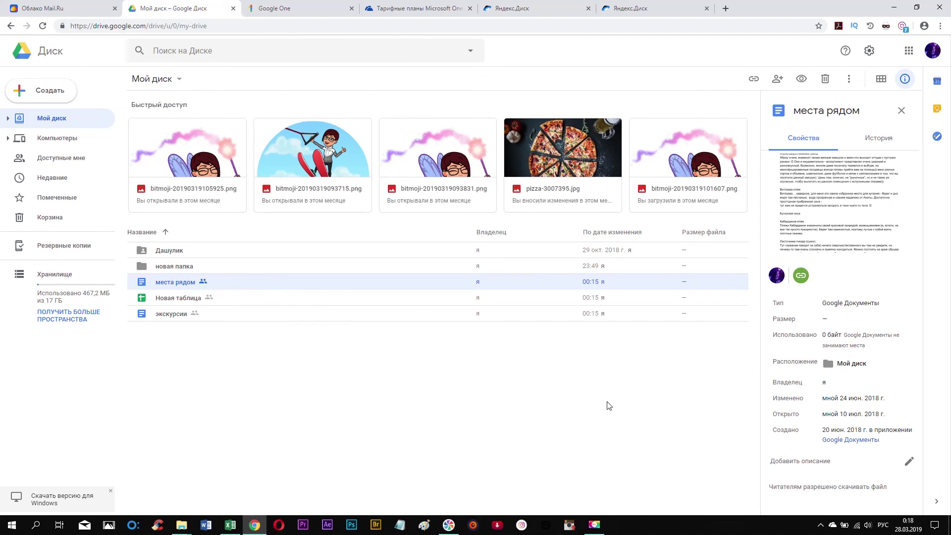
{"action": "left_click", "coordinate": [339, 319]}
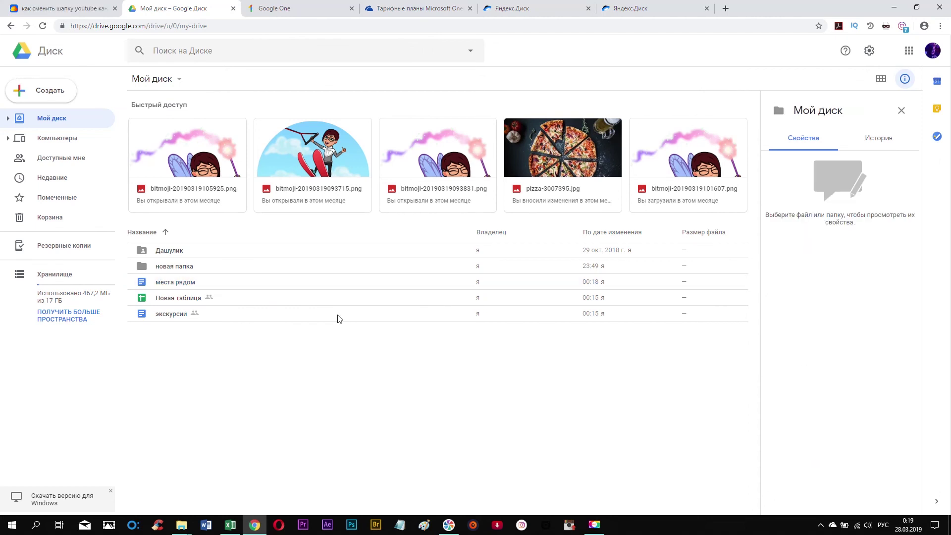